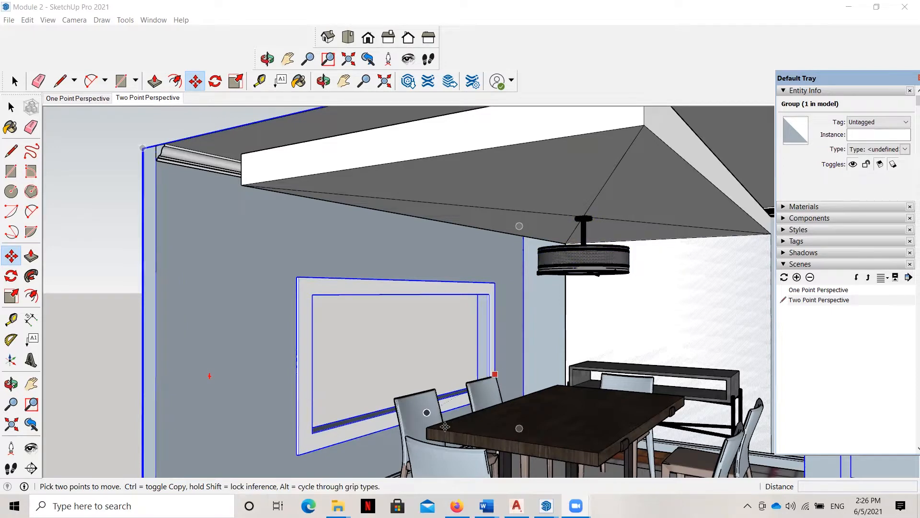
# Draw a diagonal line about 9' 2" long across the dining tabletop from its near window-side corner to the opposite far corner
pyautogui.scroll(4, 438, 422)
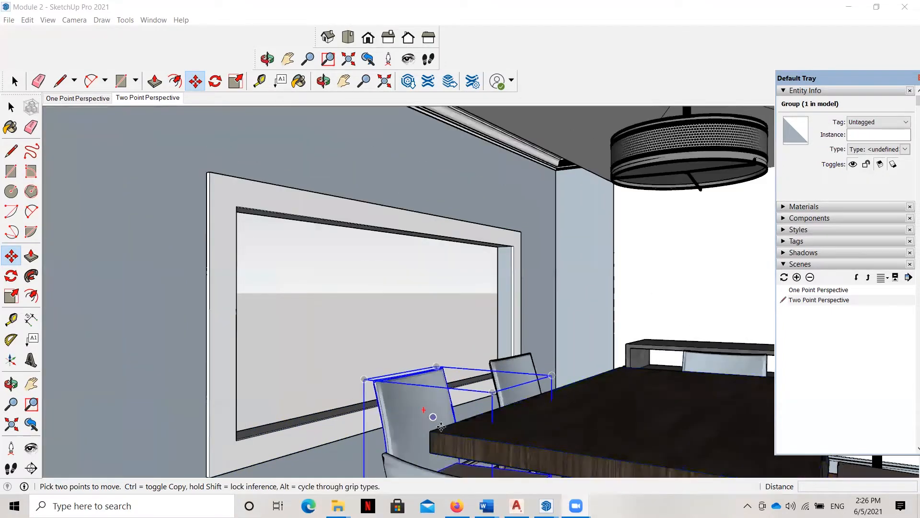
pyautogui.scroll(5, 440, 425)
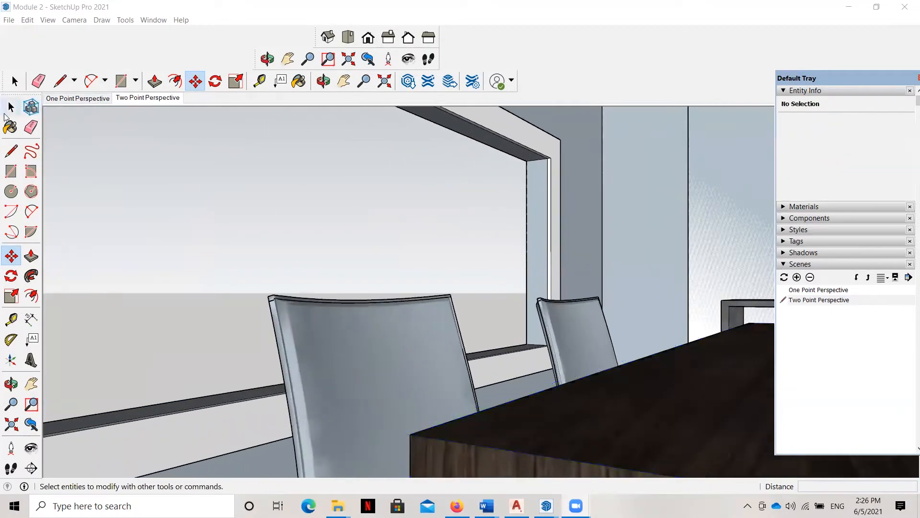
pyautogui.click(11, 108)
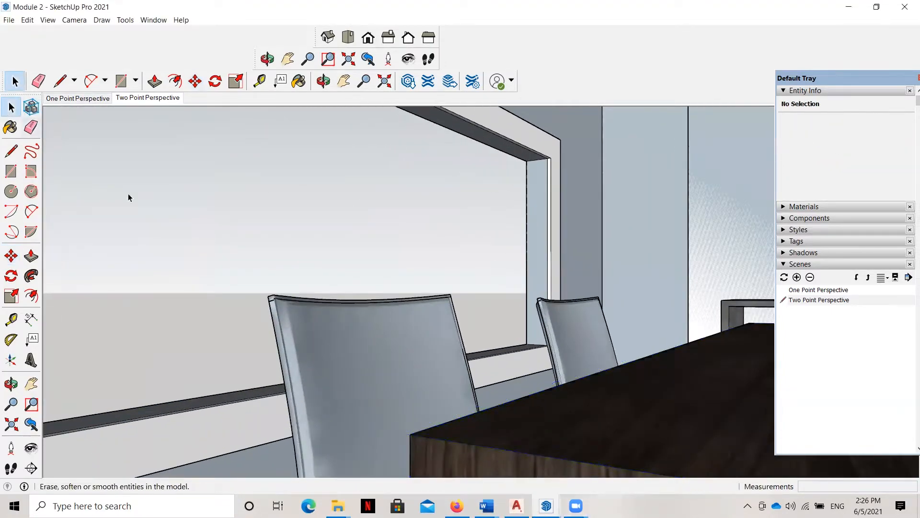
pyautogui.click(10, 151)
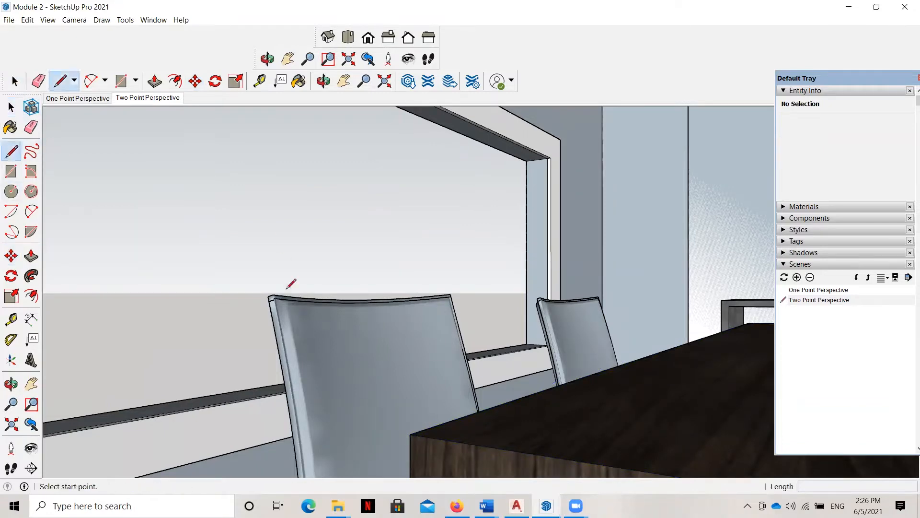
pyautogui.click(411, 432)
pyautogui.scroll(-5, 330, 390)
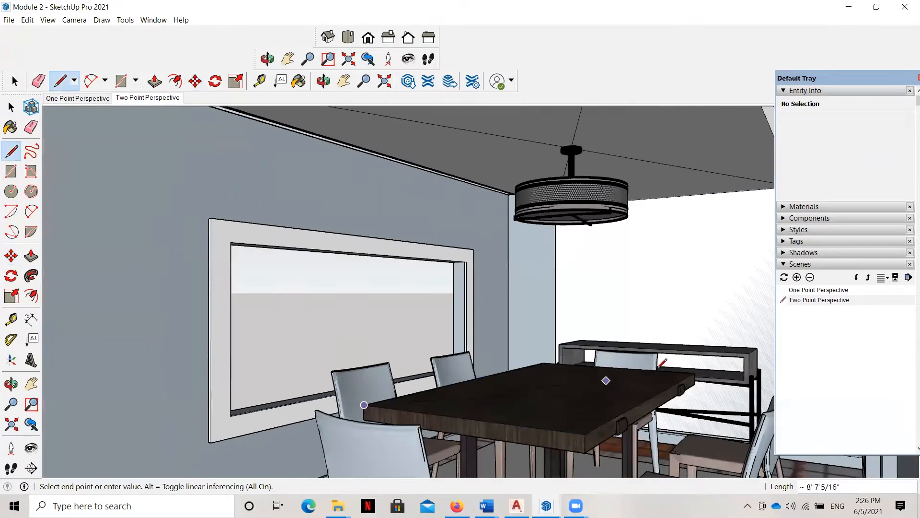
pyautogui.scroll(5, 661, 365)
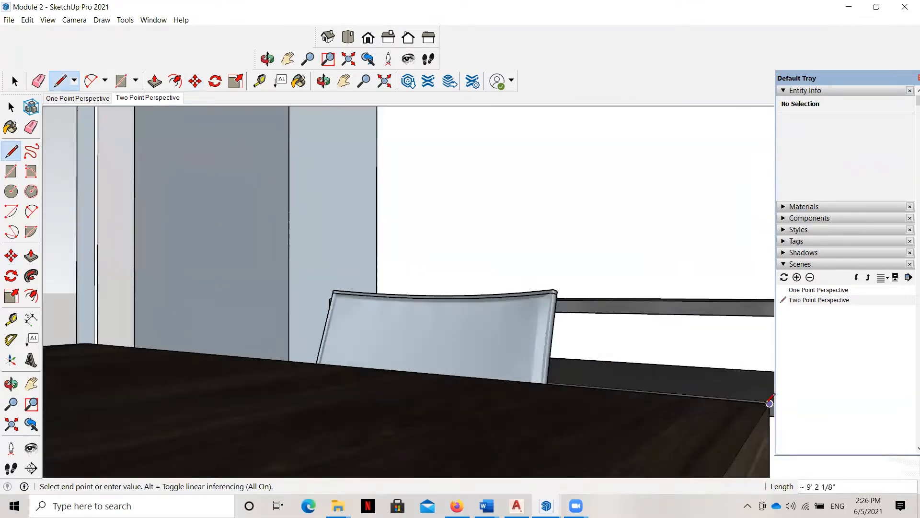
pyautogui.click(769, 404)
# Draw a line about 4' 8" long along the tabletop's far short edge to the window-side corner
pyautogui.scroll(-3, 704, 381)
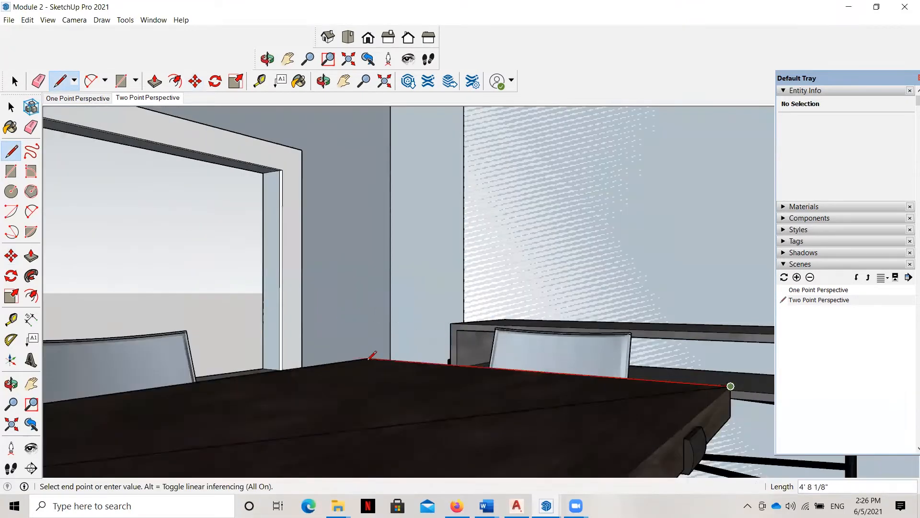
pyautogui.scroll(4, 366, 335)
pyautogui.click(369, 379)
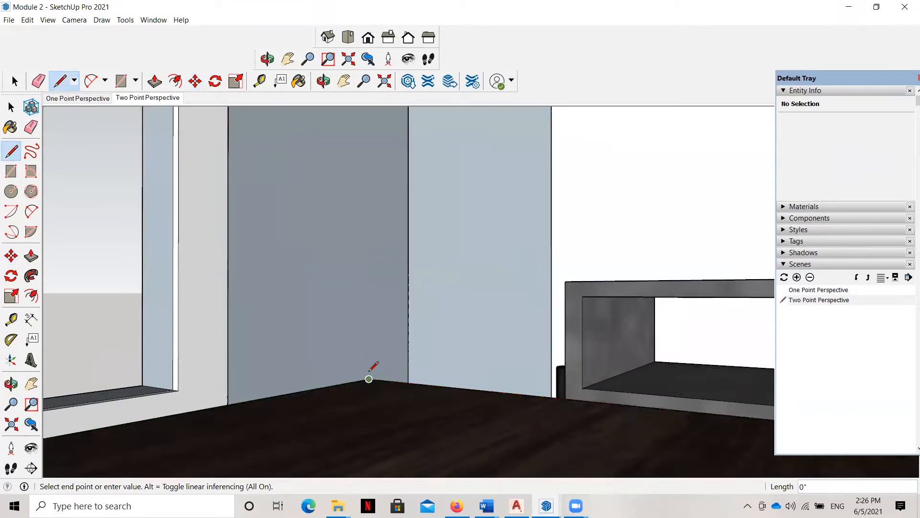
pyautogui.scroll(-5, 418, 233)
pyautogui.scroll(1, 408, 339)
pyautogui.scroll(-3, 405, 344)
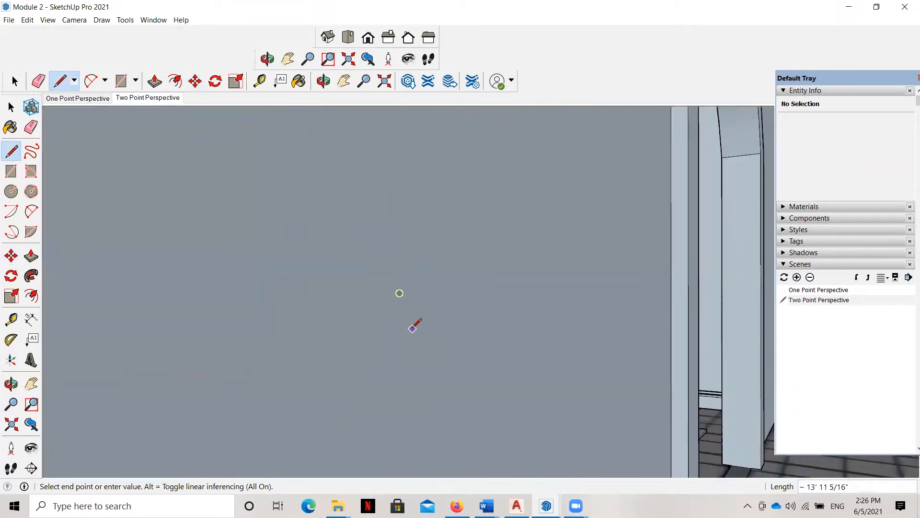
pyautogui.scroll(-5, 412, 329)
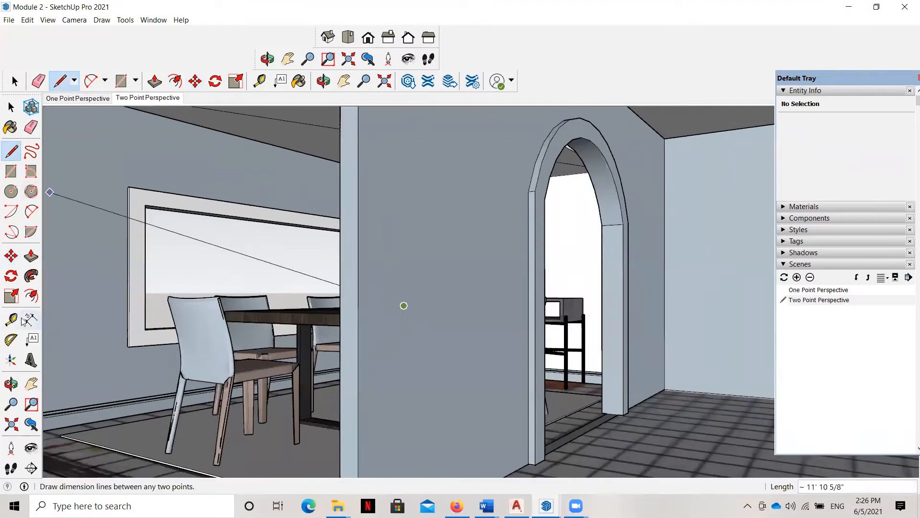
# Draw the second tabletop diagonal from the far window-side corner to the opposite near corner, crossing the first one
pyautogui.click(11, 383)
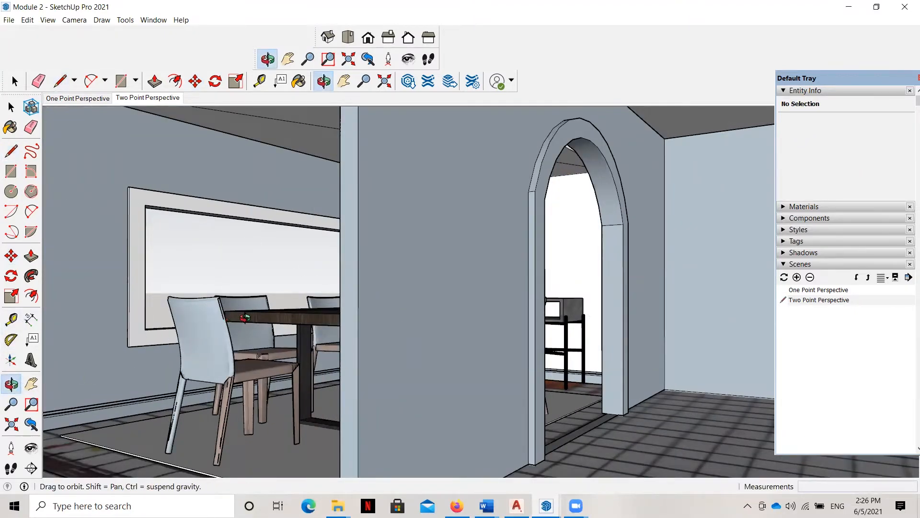
pyautogui.moveTo(273, 362); pyautogui.dragTo(294, 390)
pyautogui.scroll(4, 414, 312)
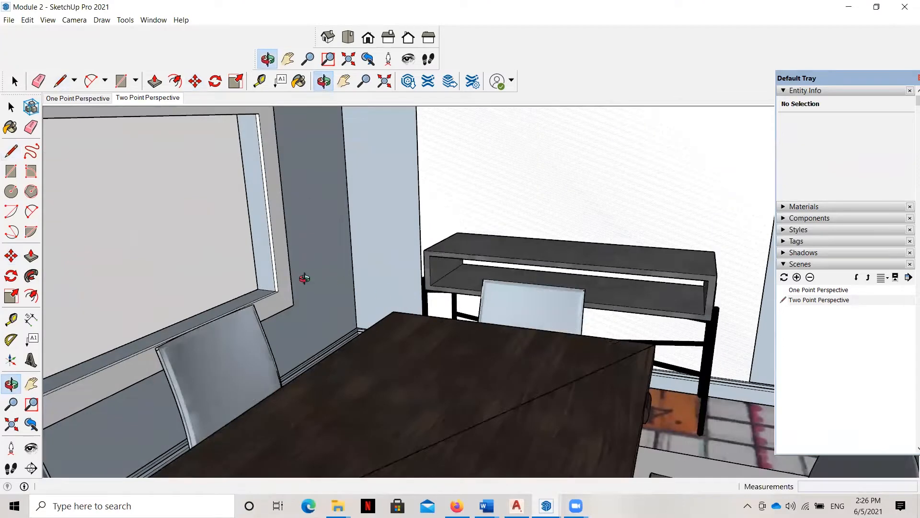
pyautogui.click(11, 151)
pyautogui.click(393, 312)
pyautogui.scroll(-3, 390, 278)
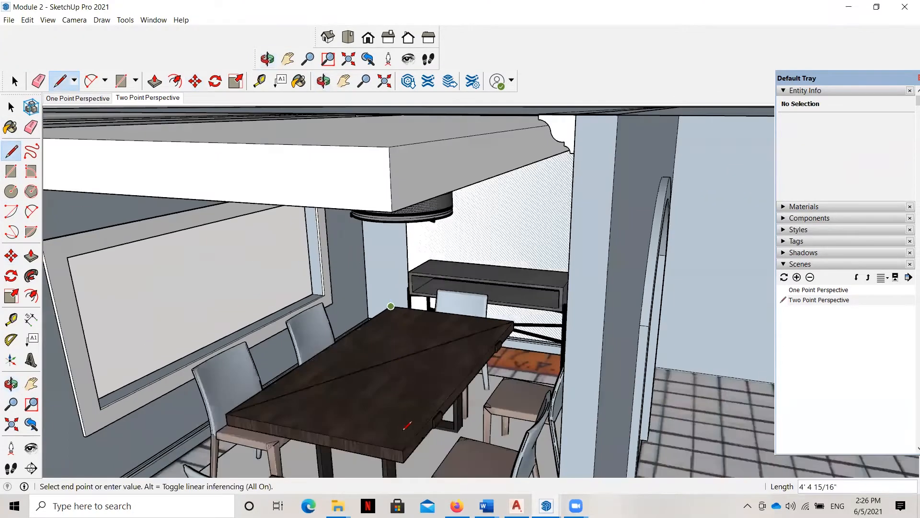
pyautogui.click(402, 448)
pyautogui.scroll(3, 398, 362)
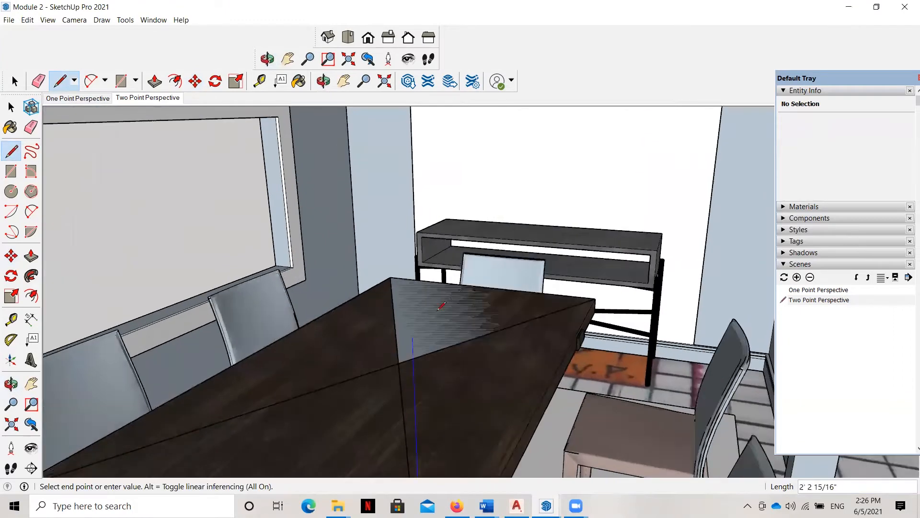
pyautogui.scroll(2, 398, 363)
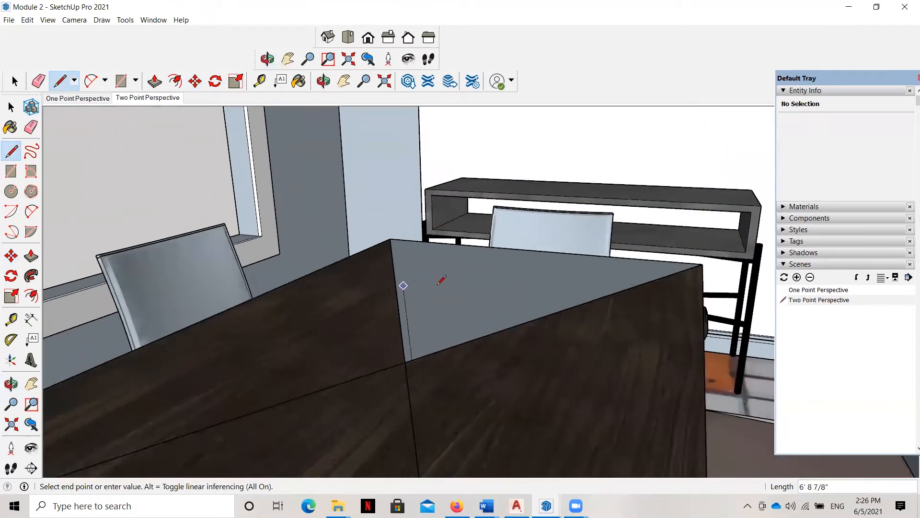
pyautogui.click(390, 304)
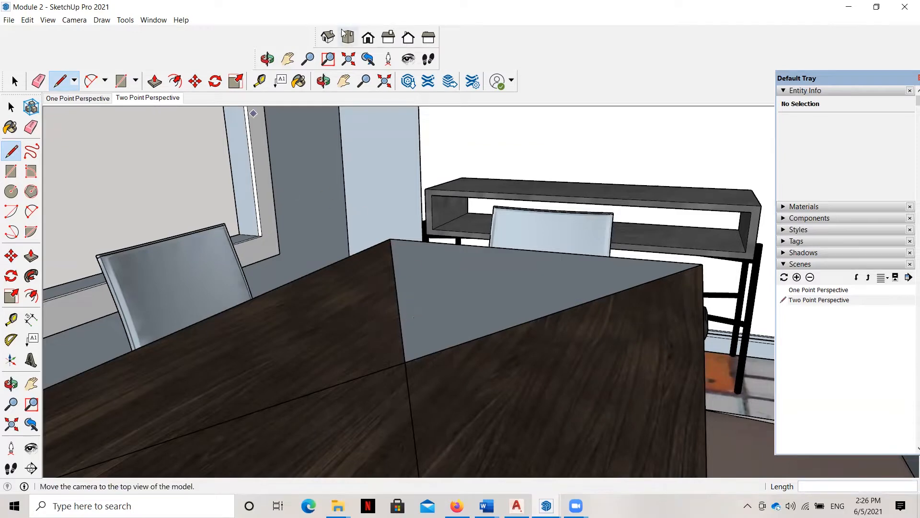
# Examine the table's crossing diagonals and the pendant light above it from several angles
pyautogui.click(328, 38)
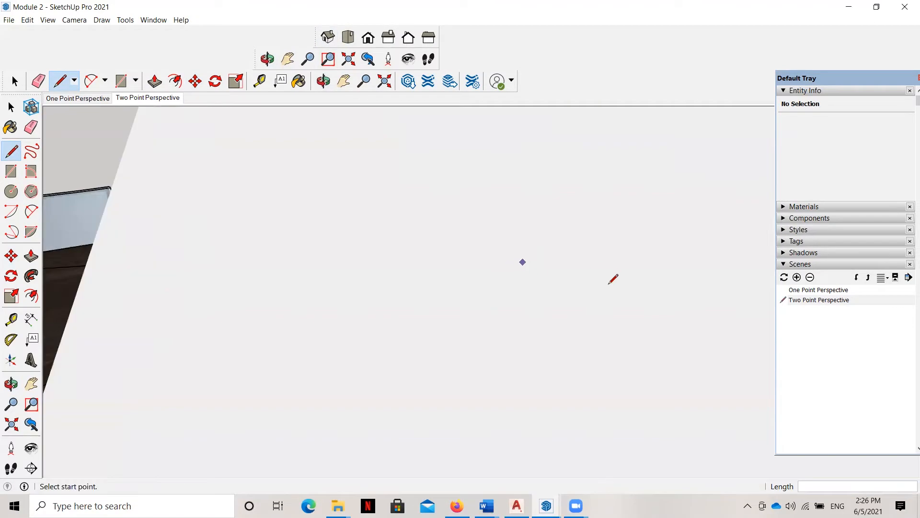
pyautogui.click(266, 58)
pyautogui.moveTo(165, 271)
pyautogui.mouseDown()
pyautogui.moveTo(270, 277)
pyautogui.moveTo(452, 345)
pyautogui.moveTo(585, 319)
pyautogui.moveTo(269, 254)
pyautogui.moveTo(247, 231)
pyautogui.mouseUp()
pyautogui.click(328, 37)
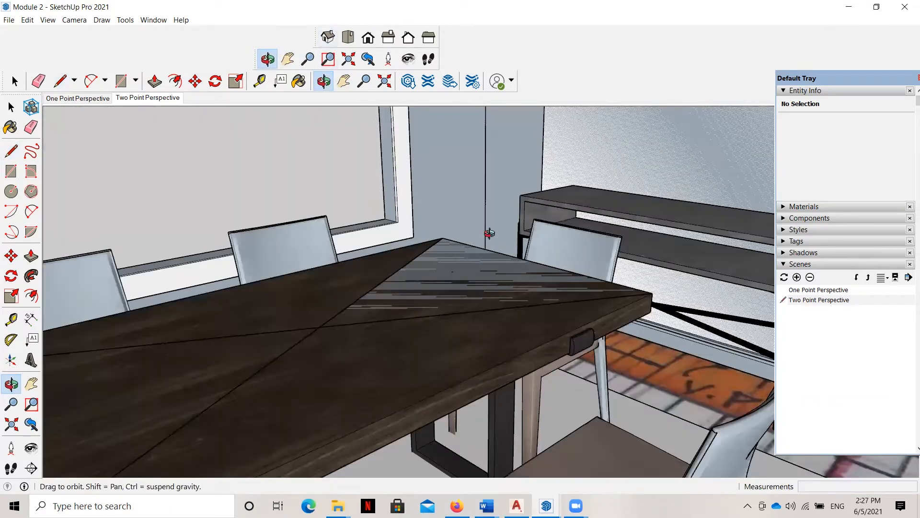
pyautogui.scroll(-3, 533, 251)
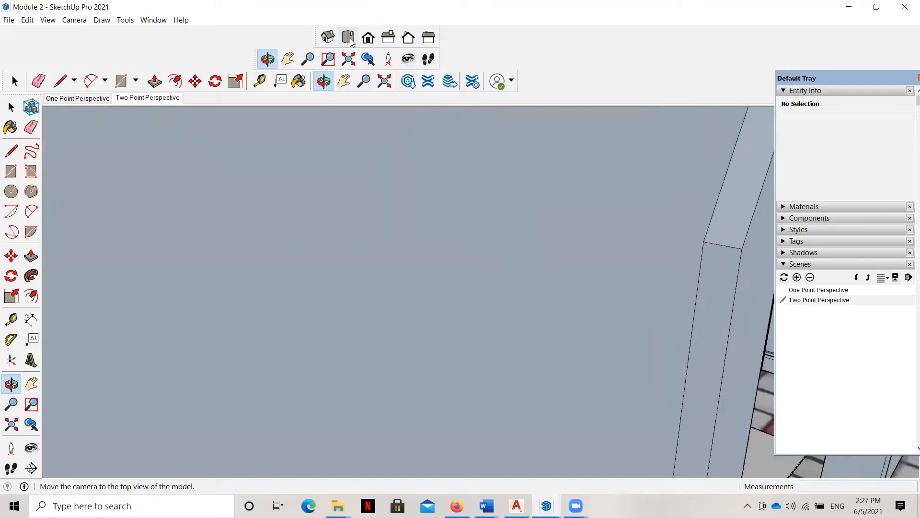
pyautogui.click(348, 37)
pyautogui.click(328, 37)
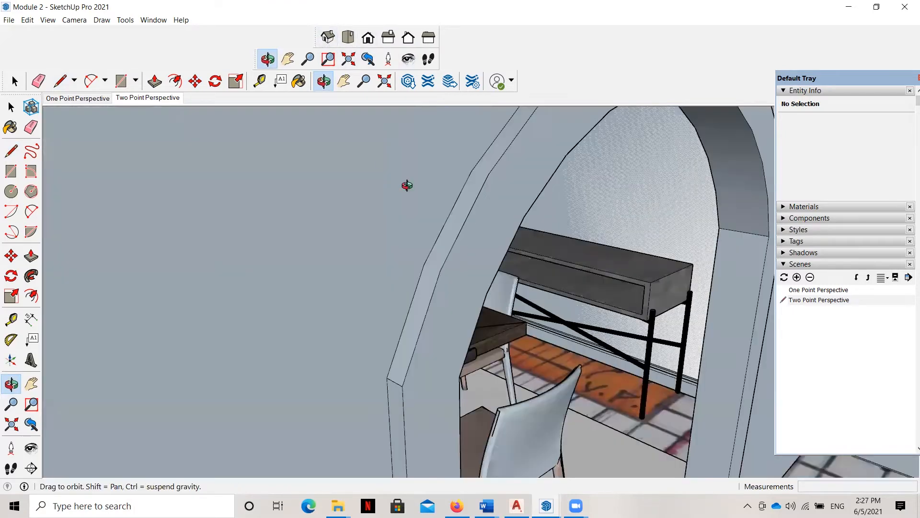
pyautogui.scroll(-5, 531, 239)
pyautogui.moveTo(413, 326); pyautogui.dragTo(469, 260)
pyautogui.moveTo(445, 317); pyautogui.dragTo(452, 299)
pyautogui.scroll(3, 456, 283)
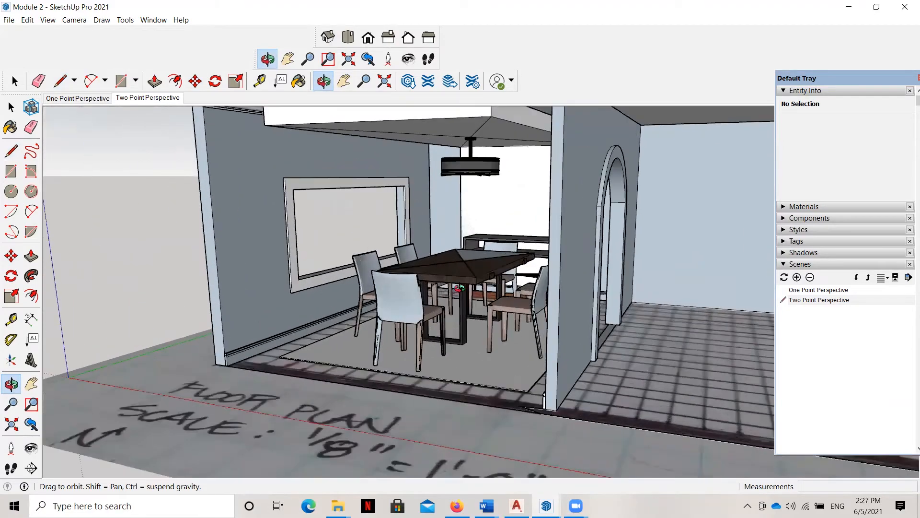
pyautogui.scroll(-1, 472, 211)
pyautogui.scroll(4, 474, 147)
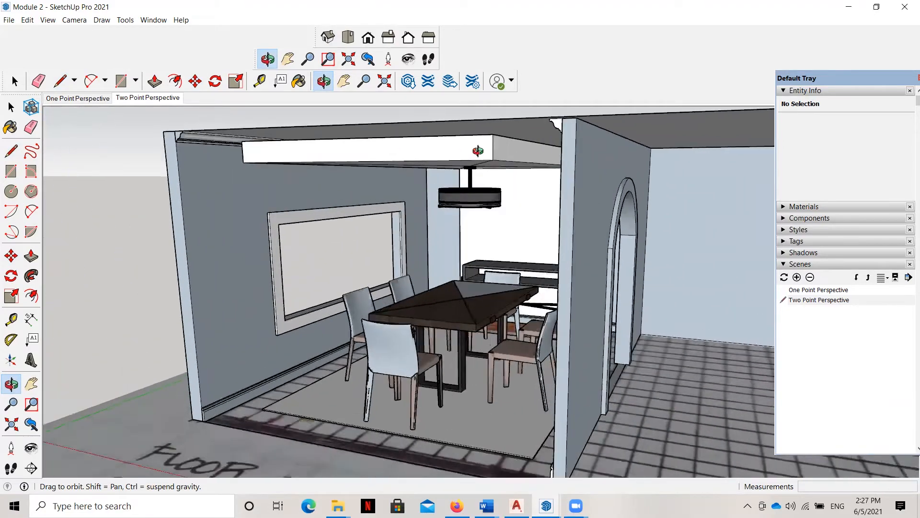
pyautogui.moveTo(445, 332); pyautogui.dragTo(435, 324)
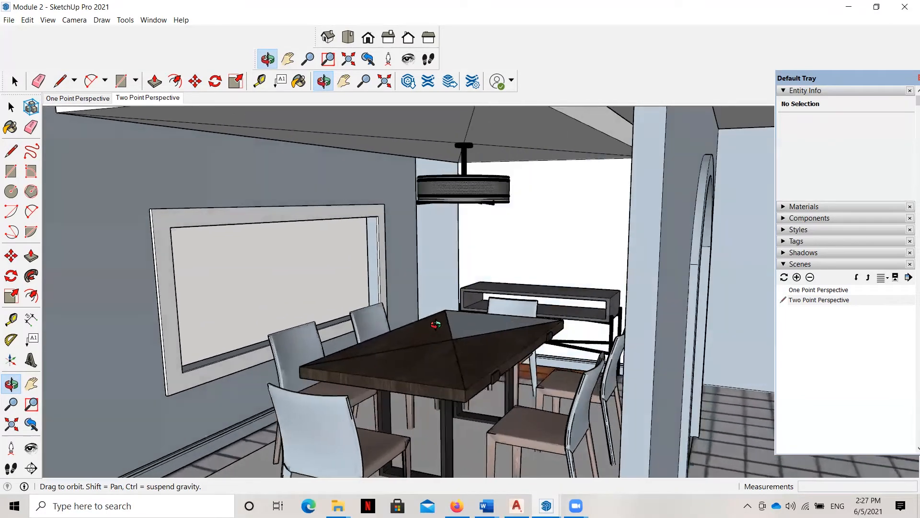
# Draw a vertical line about 5' 8" long from the intersection of the tabletop diagonals up to the ceiling face
pyautogui.click(11, 151)
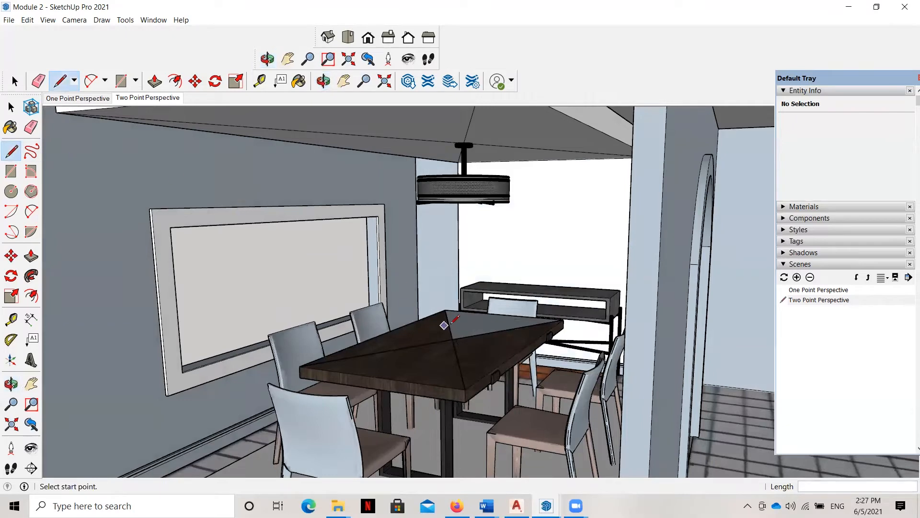
pyautogui.scroll(3, 460, 339)
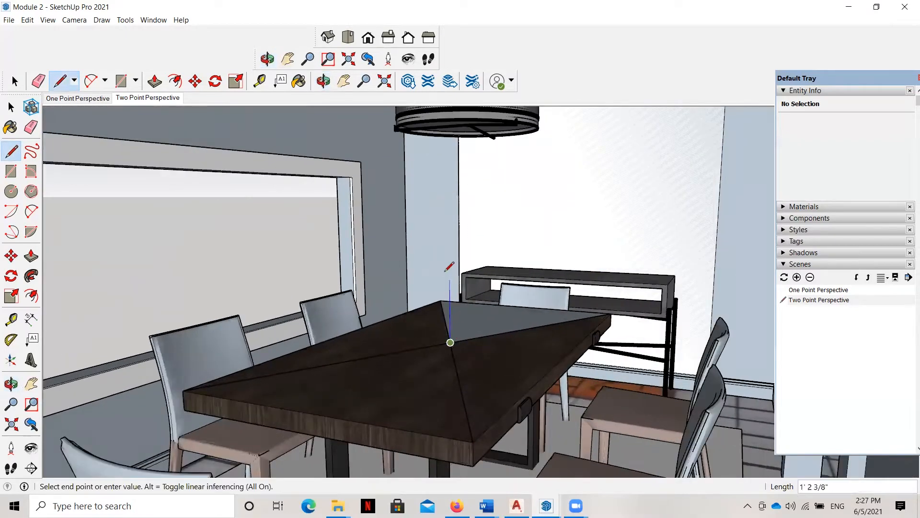
pyautogui.scroll(-4, 456, 206)
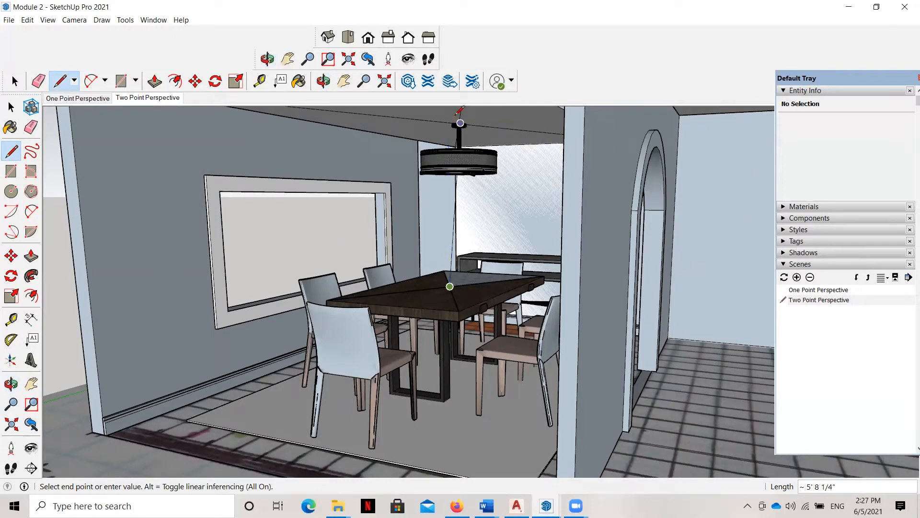
pyautogui.scroll(5, 449, 115)
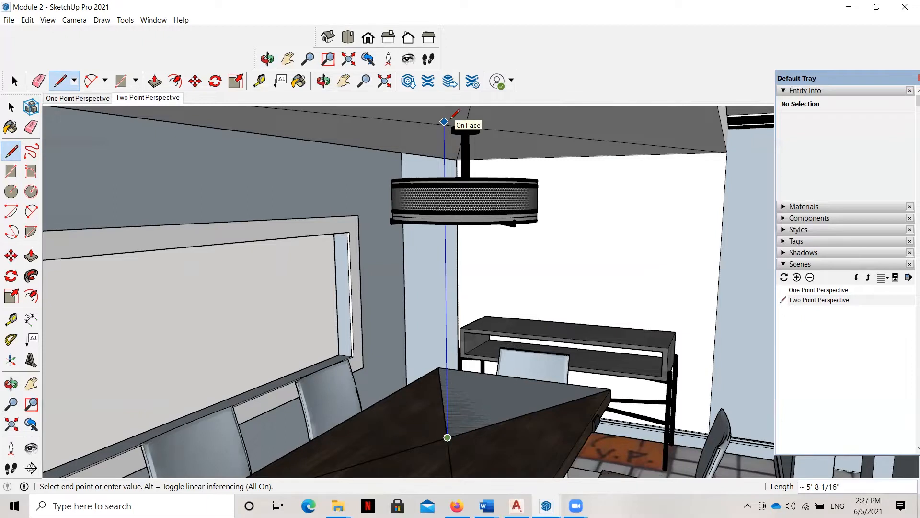
pyautogui.click(445, 121)
pyautogui.press('Escape')
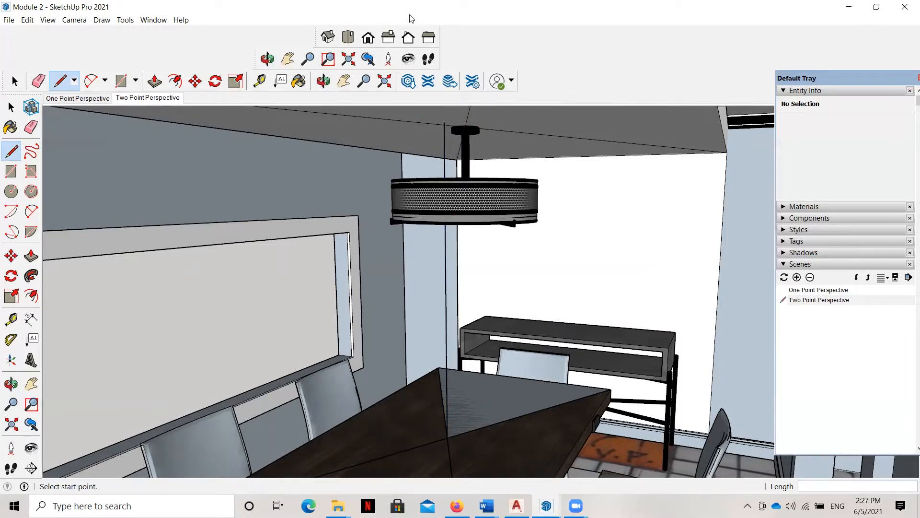
pyautogui.click(11, 255)
pyautogui.click(452, 197)
pyautogui.scroll(1, 440, 141)
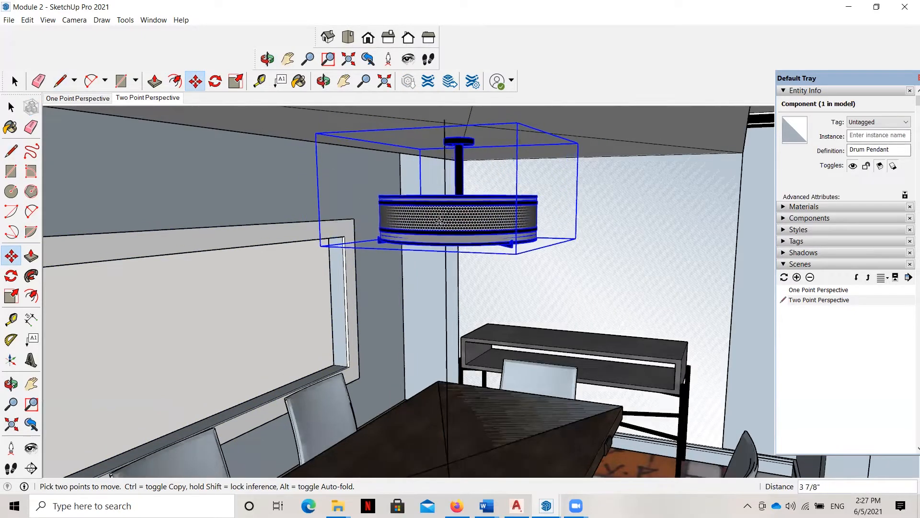
pyautogui.click(453, 234)
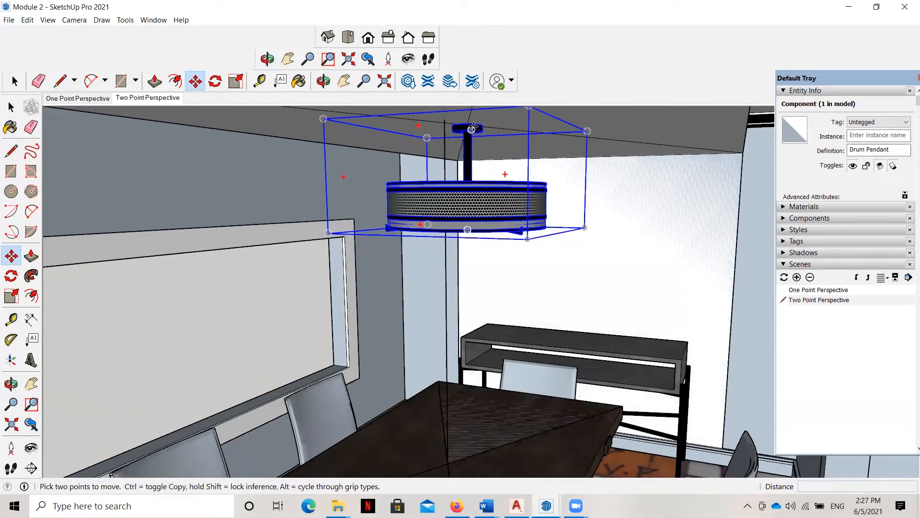
pyautogui.scroll(6, 471, 123)
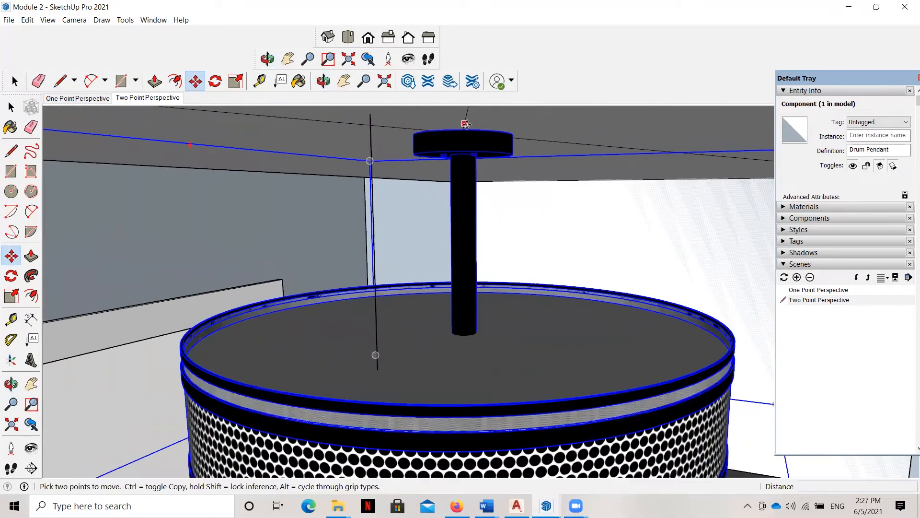
pyautogui.scroll(-6, 252, 163)
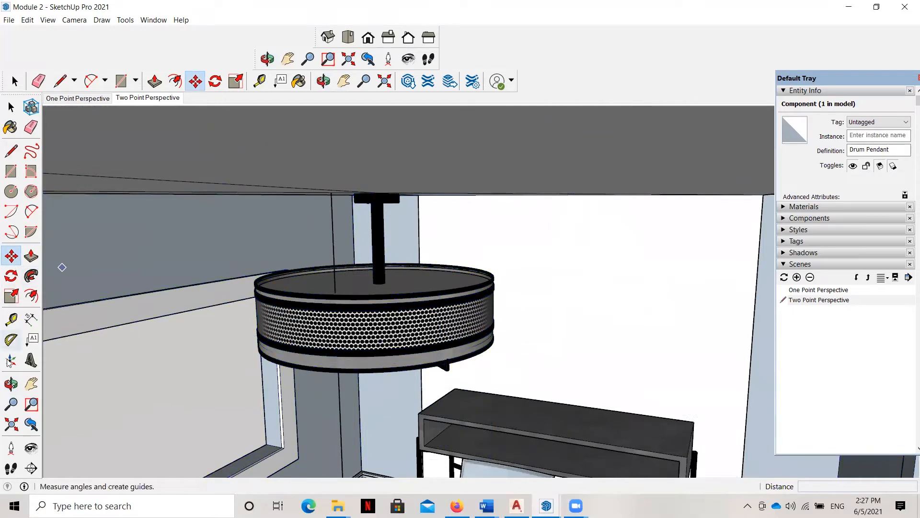
# Move the Drum Pendant by the upper edge of its ceiling canopy toward the top end of the vertical guide line
pyautogui.click(12, 384)
pyautogui.moveTo(272, 285); pyautogui.dragTo(384, 237)
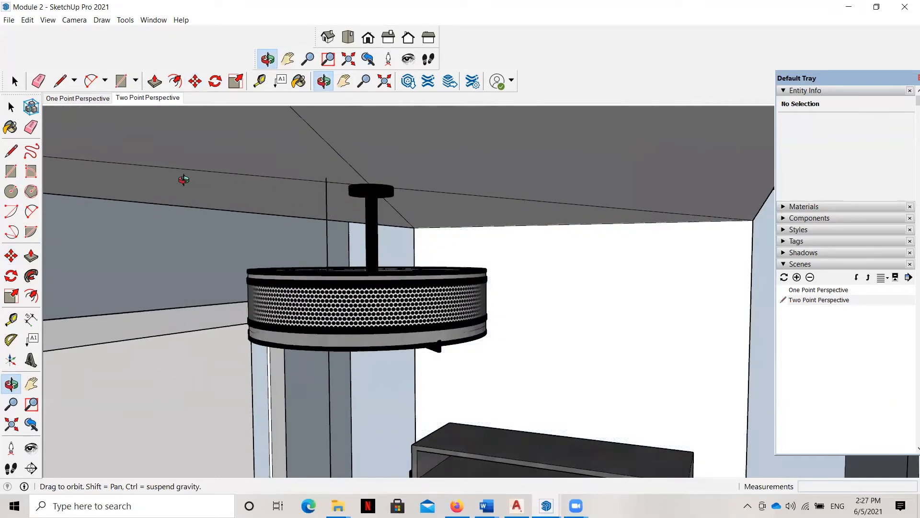
pyautogui.click(11, 256)
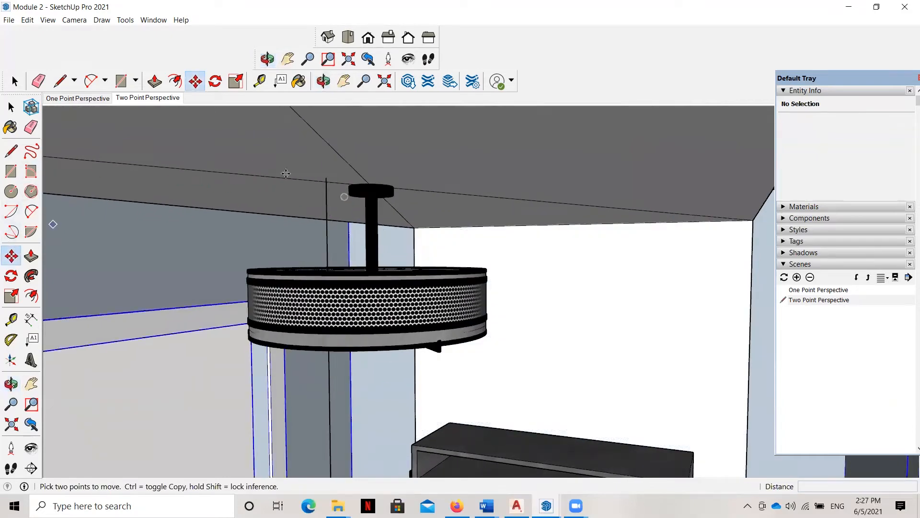
pyautogui.click(368, 196)
pyautogui.scroll(4, 377, 206)
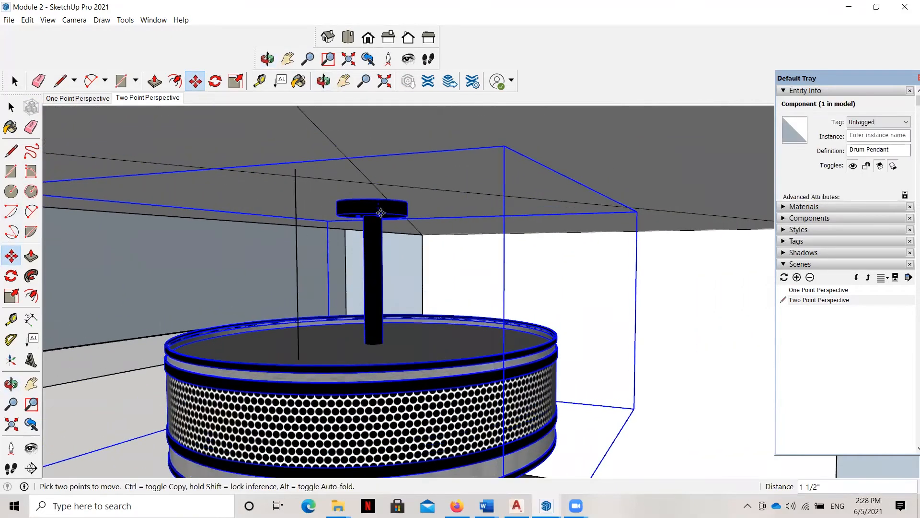
pyautogui.press('Escape')
pyautogui.scroll(3, 375, 186)
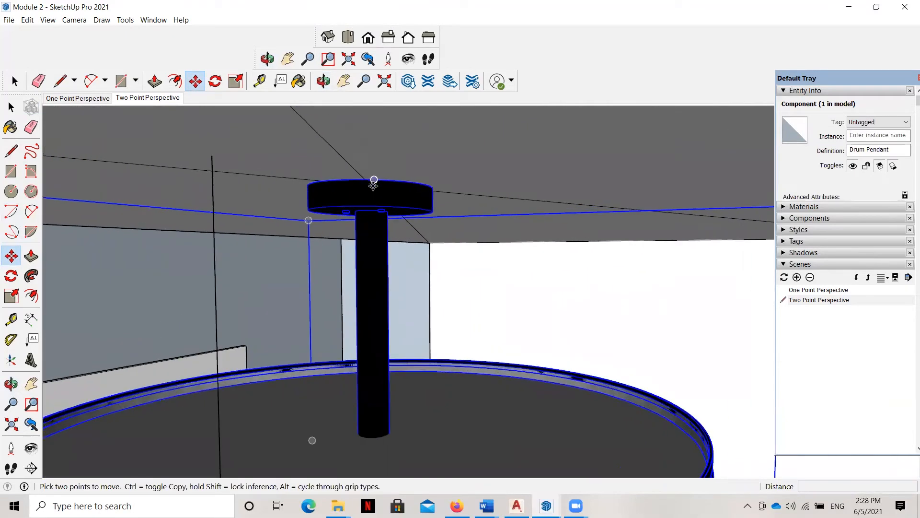
pyautogui.click(373, 180)
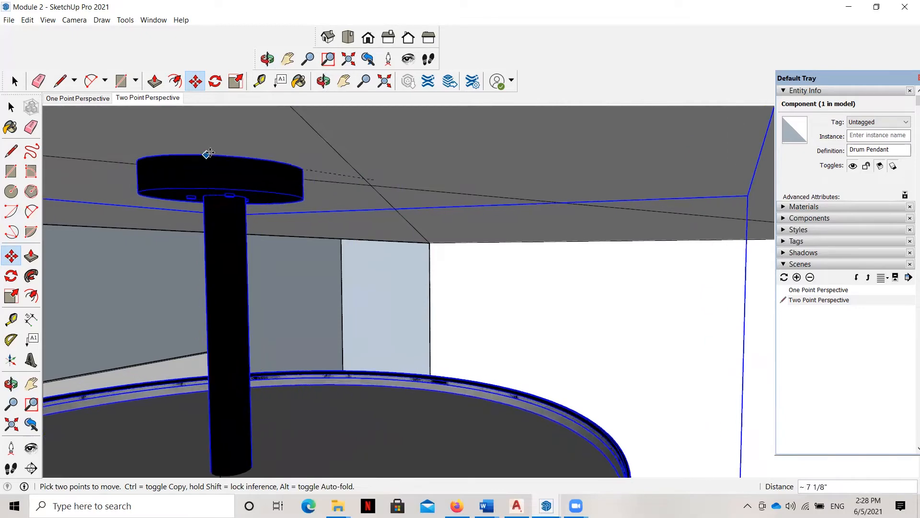
pyautogui.click(209, 156)
pyautogui.scroll(-5, 243, 163)
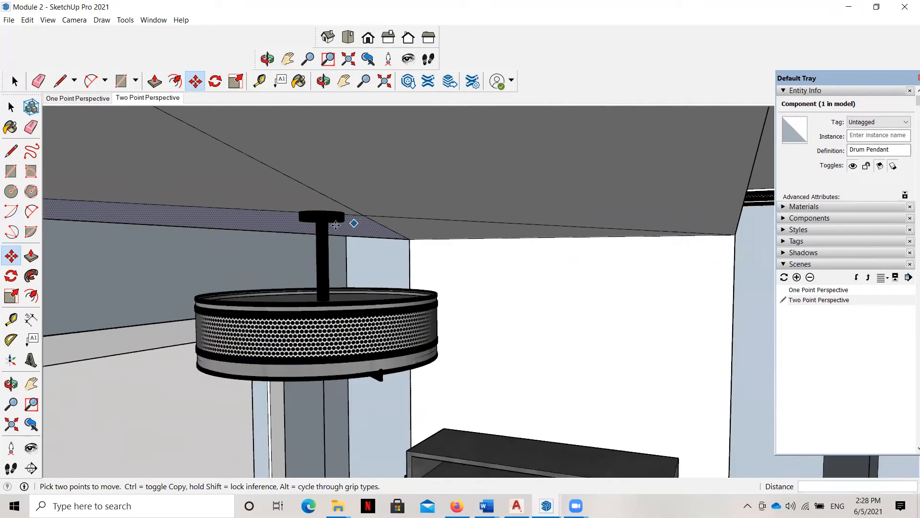
# Shift the pendant from its canopy's midpoint onto the vertical guide line's upper endpoint at the ceiling
pyautogui.scroll(3, 323, 209)
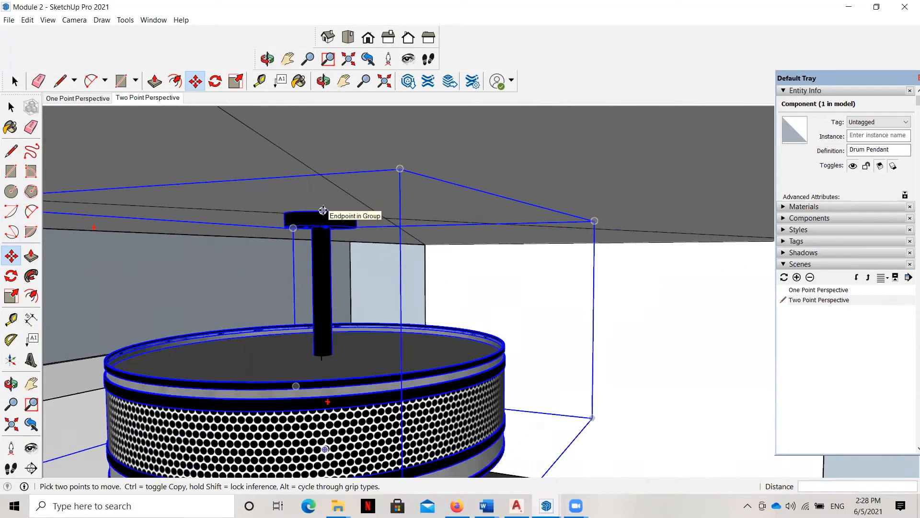
pyautogui.scroll(4, 323, 210)
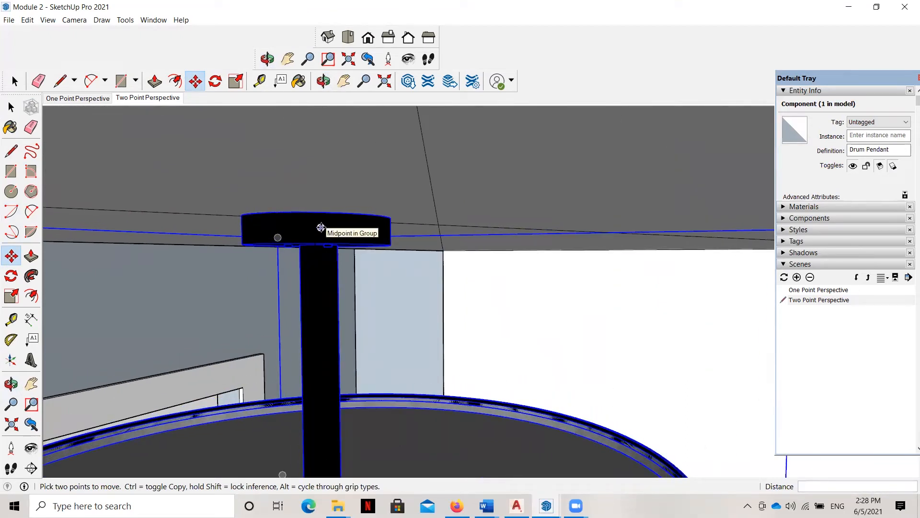
pyautogui.click(321, 227)
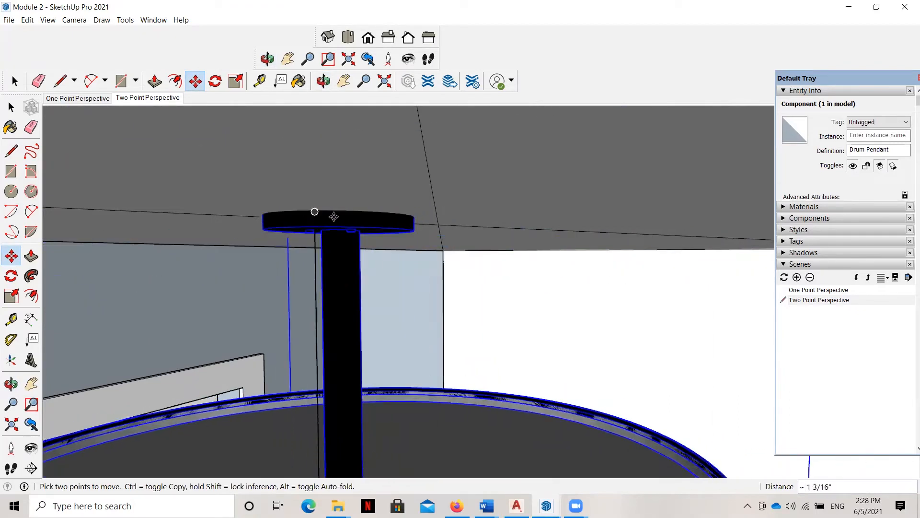
pyautogui.click(312, 212)
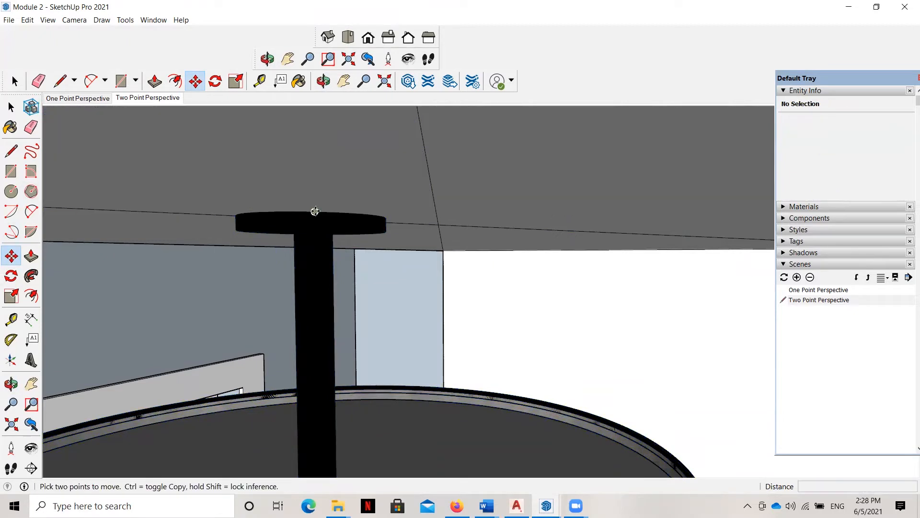
# Lower the pendant about 5/16" along the vertical guide line, away from the ceiling face
pyautogui.click(315, 212)
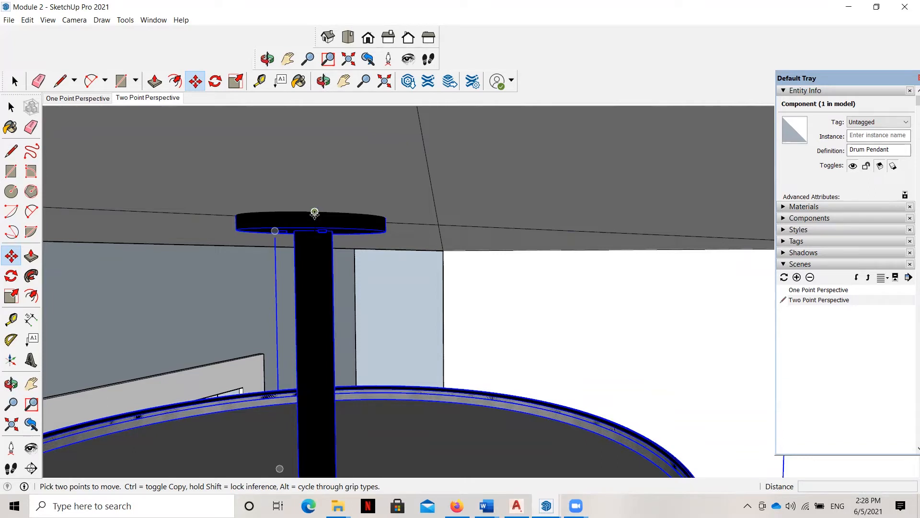
pyautogui.click(315, 211)
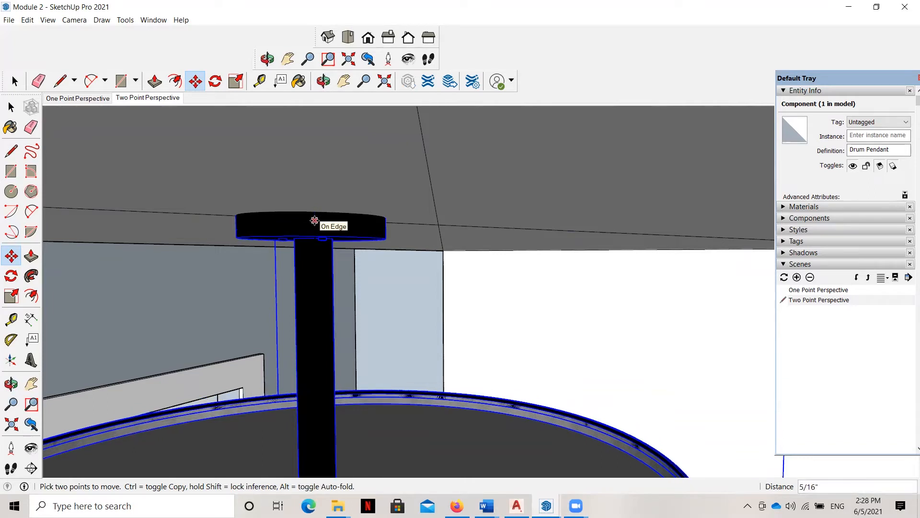
pyautogui.click(314, 221)
pyautogui.scroll(-10, 368, 253)
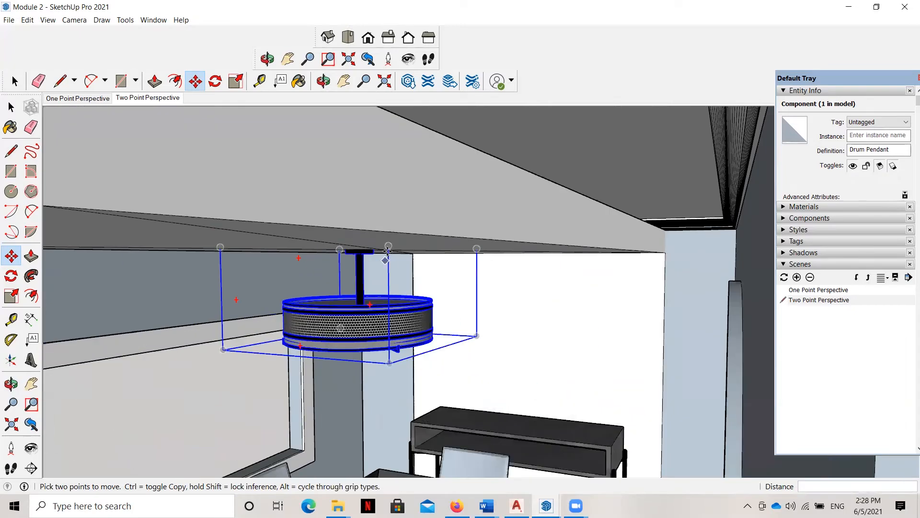
pyautogui.scroll(5, 370, 453)
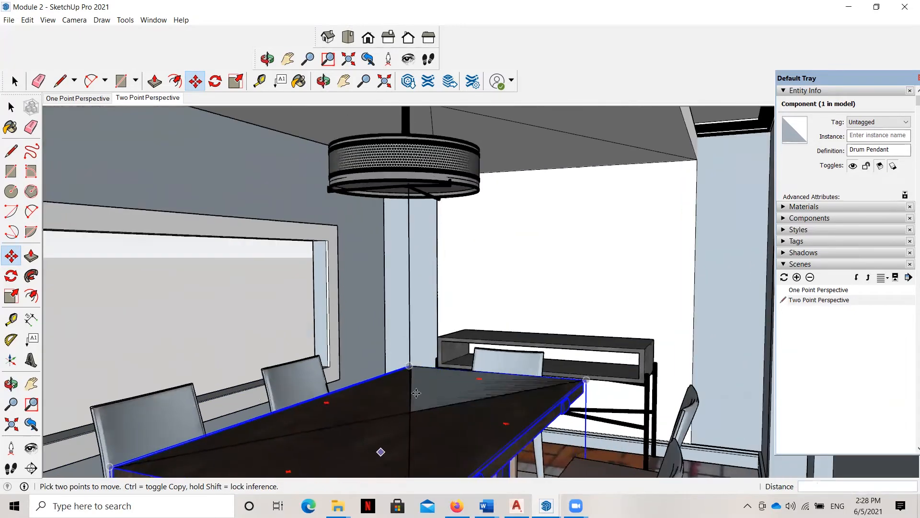
# Delete the vertical guide line and the crossing diagonal lines on the dining tabletop
pyautogui.click(9, 106)
pyautogui.click(8, 106)
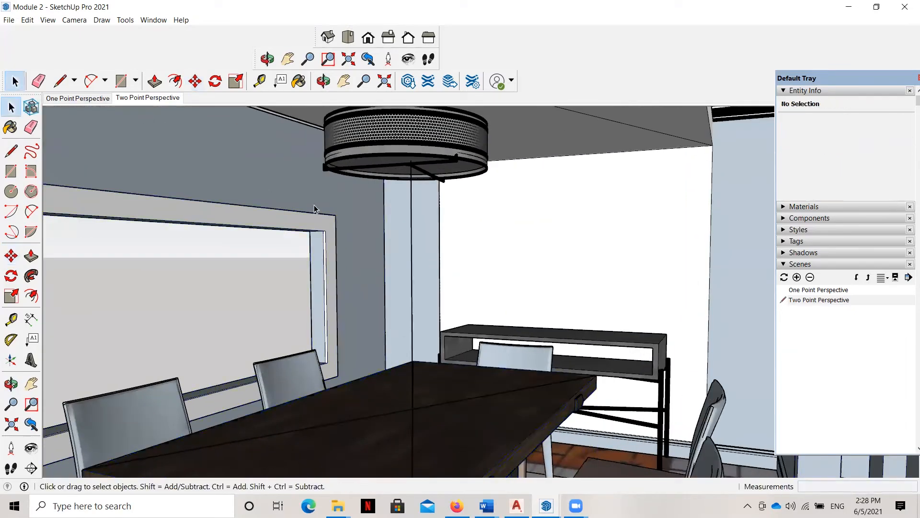
pyautogui.click(412, 242)
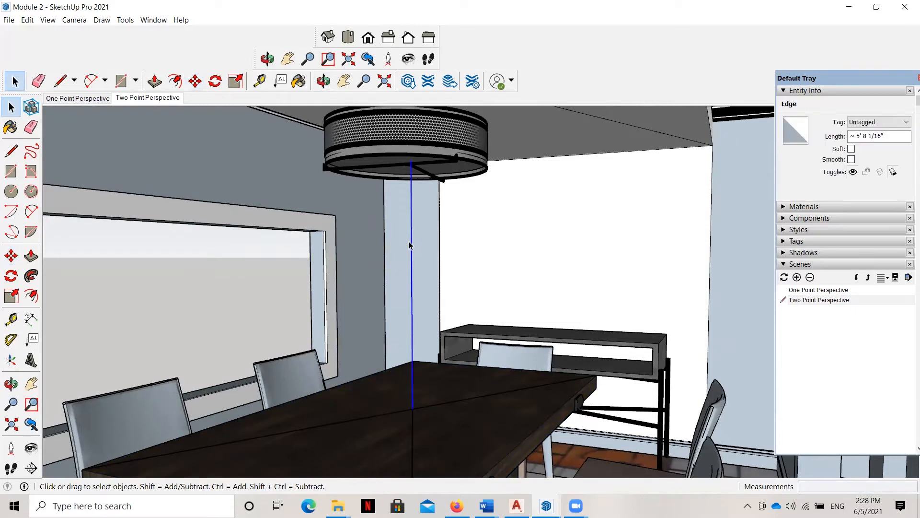
pyautogui.press('Delete')
pyautogui.click(428, 407)
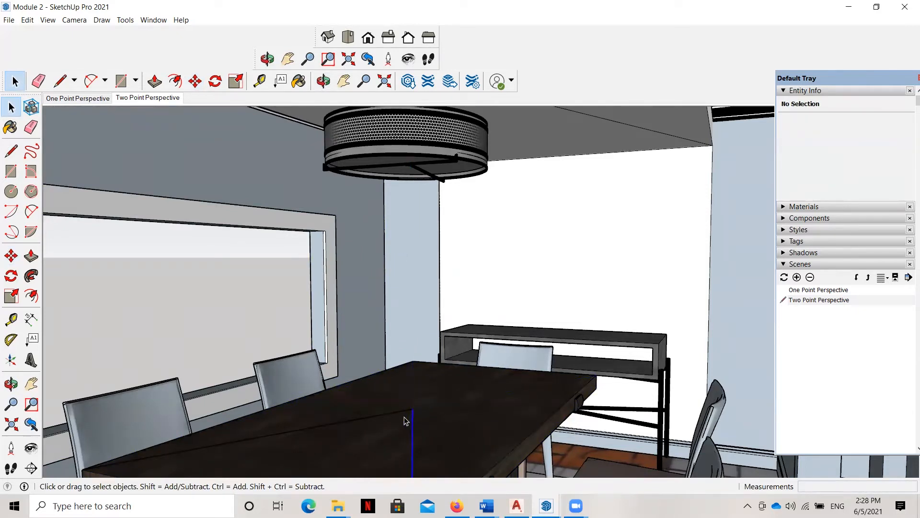
pyautogui.click(405, 416)
pyautogui.click(389, 415)
pyautogui.press('Delete')
pyautogui.scroll(-6, 510, 359)
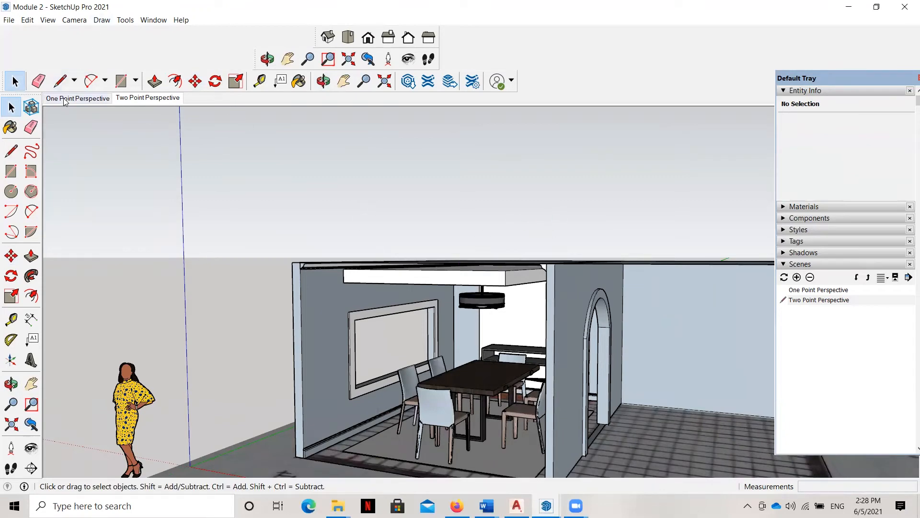
# Switch to the One Point Perspective scene and bring up its 2D graphic export
pyautogui.click(77, 98)
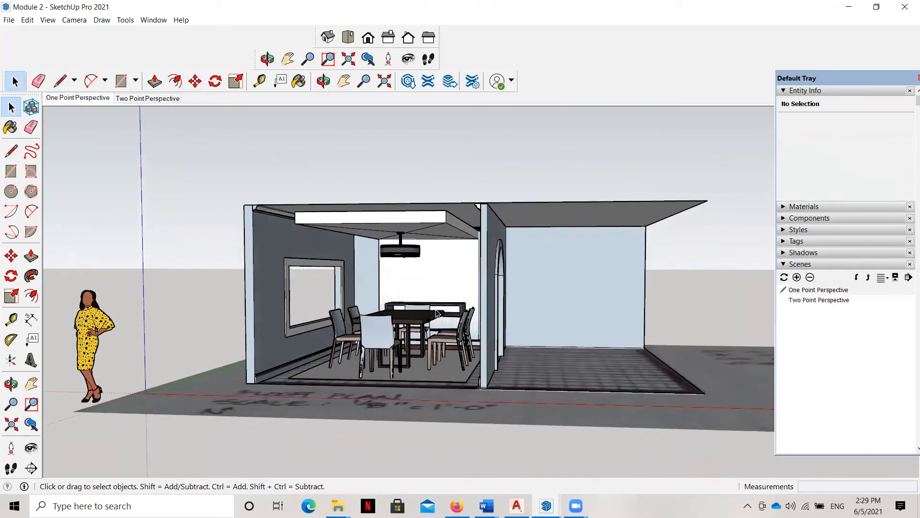
pyautogui.click(11, 21)
pyautogui.moveTo(29, 213)
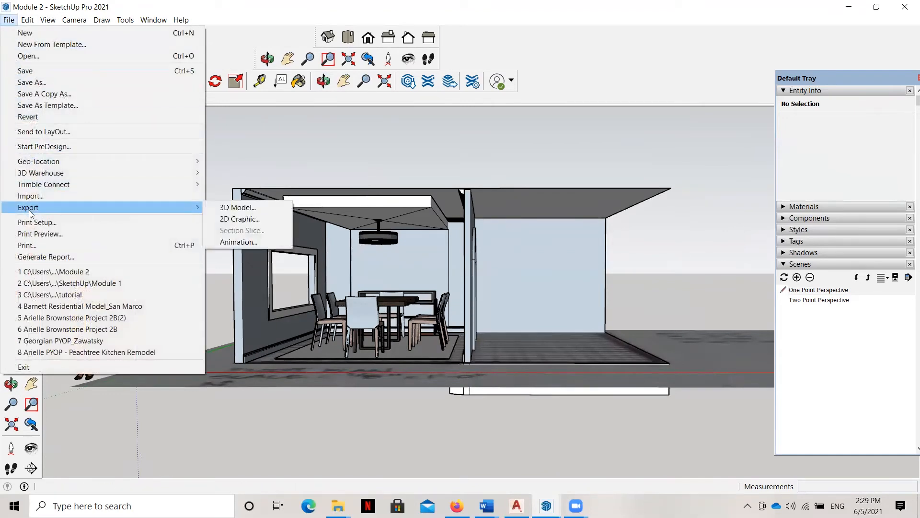
pyautogui.click(239, 218)
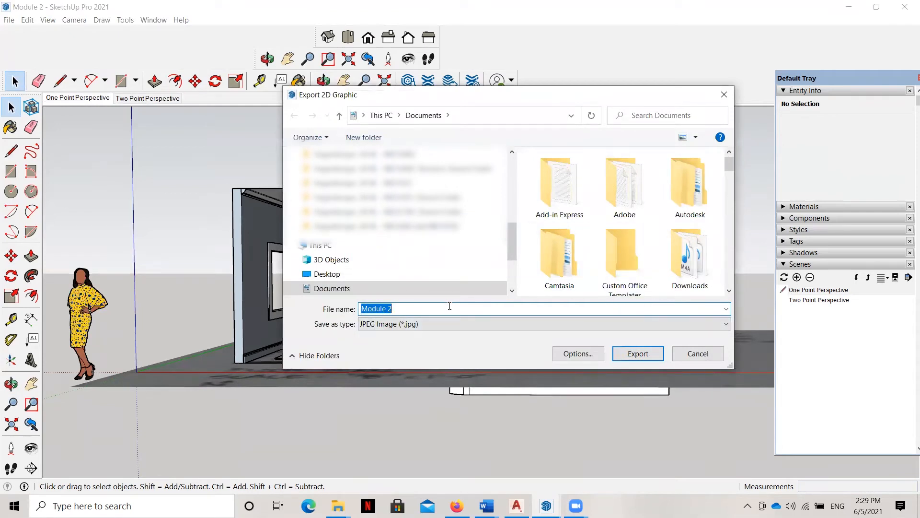
# Name the exported image "Sketch Up One Point Perspective_Module 2" and copy that file name
pyautogui.press('capslock')
pyautogui.write('S')
pyautogui.press('capslock')
pyautogui.write('kt')
pyautogui.press('BackSpace')
pyautogui.press('BackSpace')
pyautogui.write('etch')
pyautogui.press('capslock')
pyautogui.write('U')
pyautogui.press('capslock')
pyautogui.write('p')
pyautogui.press('capslock')
pyautogui.write('O')
pyautogui.press('capslock')
pyautogui.write('ne')
pyautogui.press('capslock')
pyautogui.write('P')
pyautogui.press('capslock')
pyautogui.write('pi')
pyautogui.write('oint')
pyautogui.press('capslock')
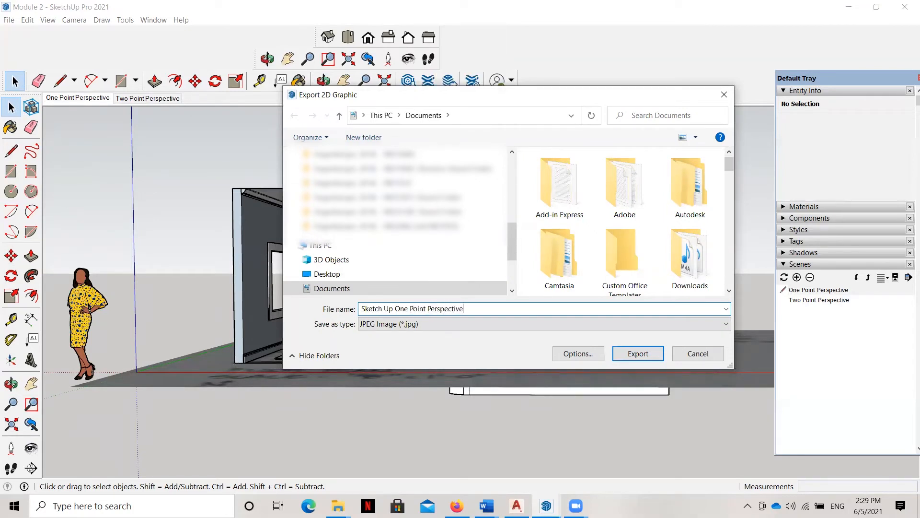
pyautogui.write('_Modul')
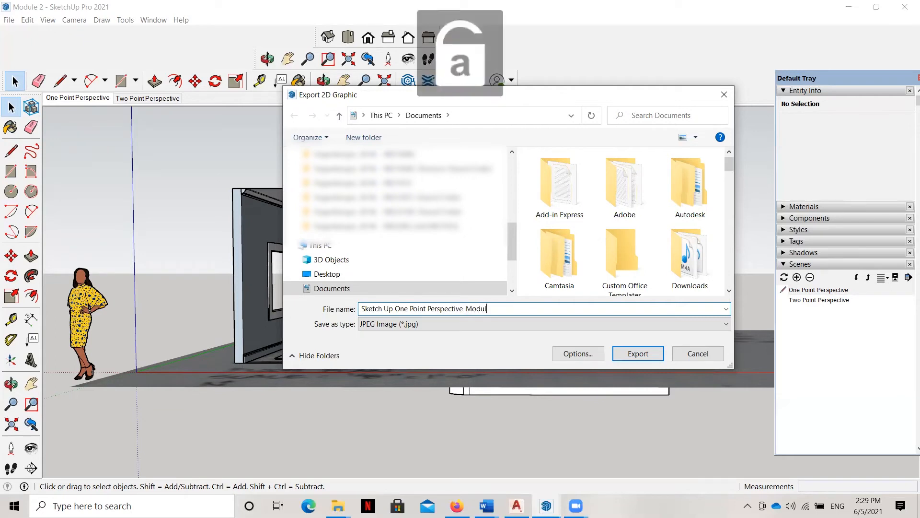
pyautogui.write('e 2')
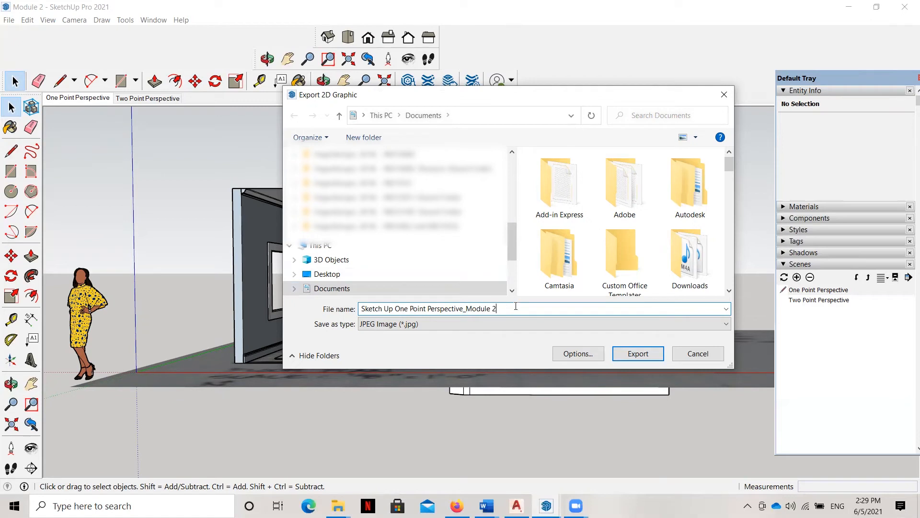
pyautogui.moveTo(497, 308); pyautogui.dragTo(364, 307)
pyautogui.hotkey('ctrl', 'c')
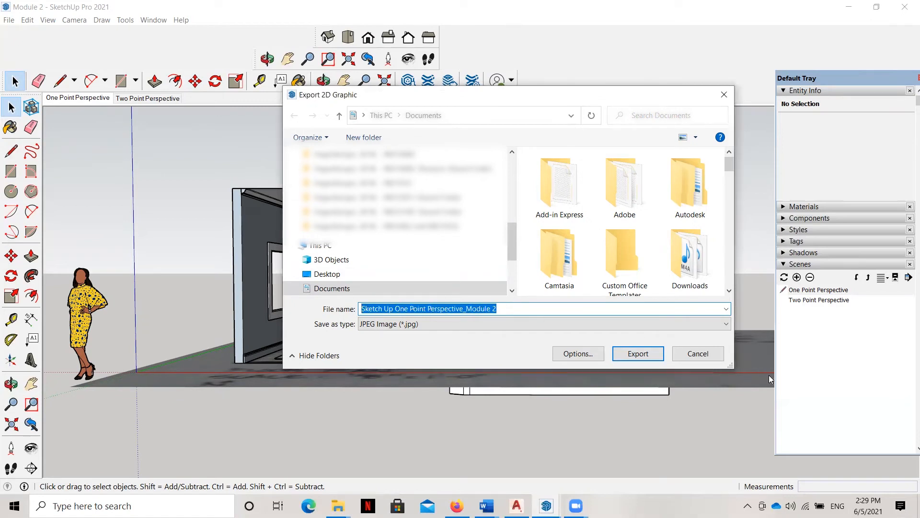
# Choose the Module 2 Media folder inside the course's Module 2 folder and export the view there as a JPEG
pyautogui.click(364, 197)
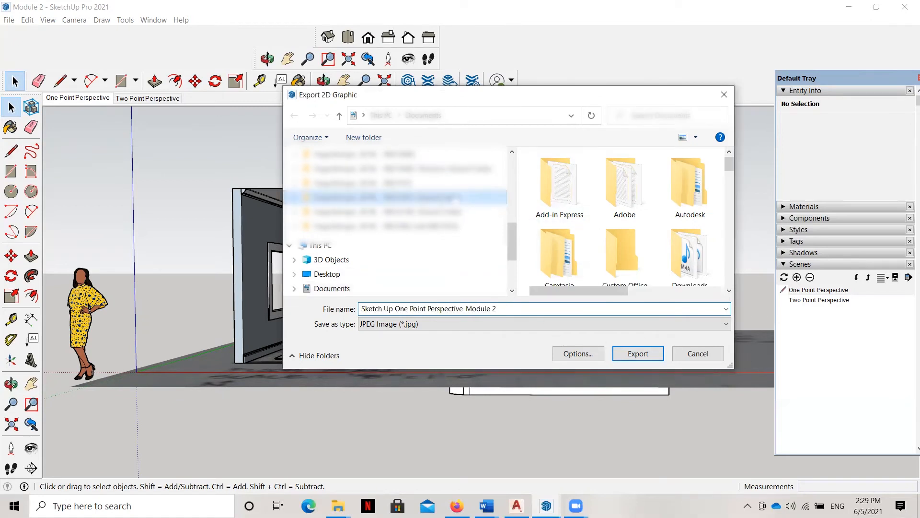
pyautogui.click(558, 188)
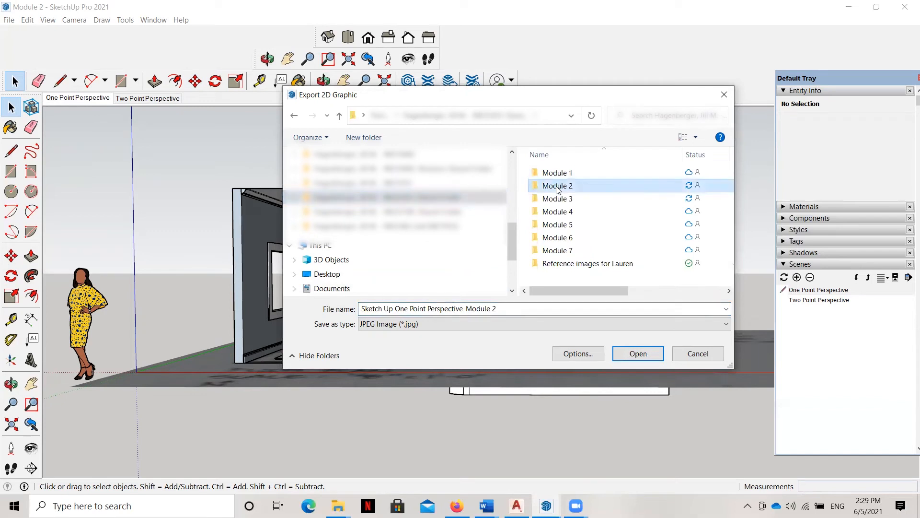
pyautogui.doubleClick(557, 188)
pyautogui.click(585, 175)
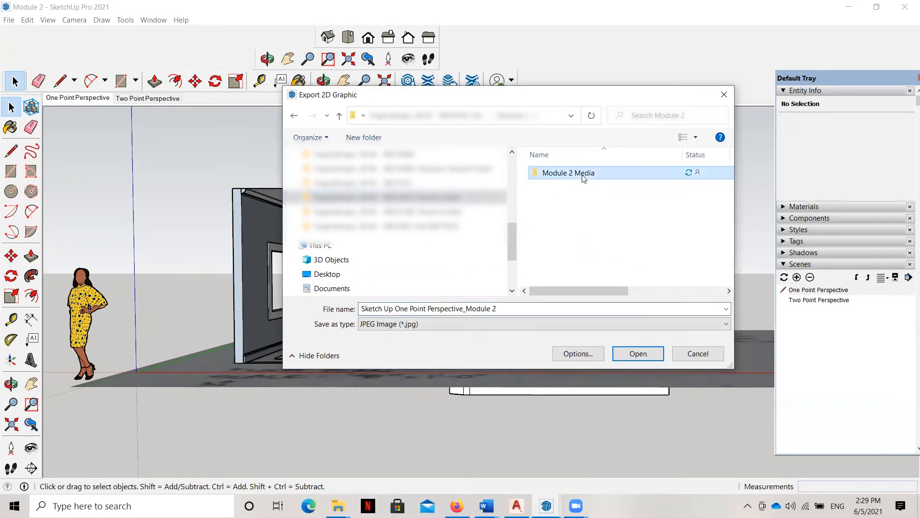
pyautogui.doubleClick(585, 175)
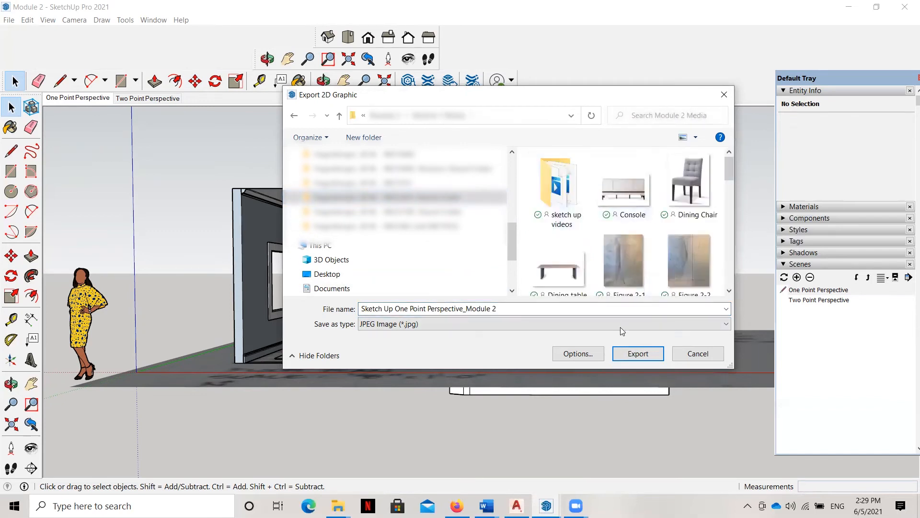
pyautogui.click(636, 354)
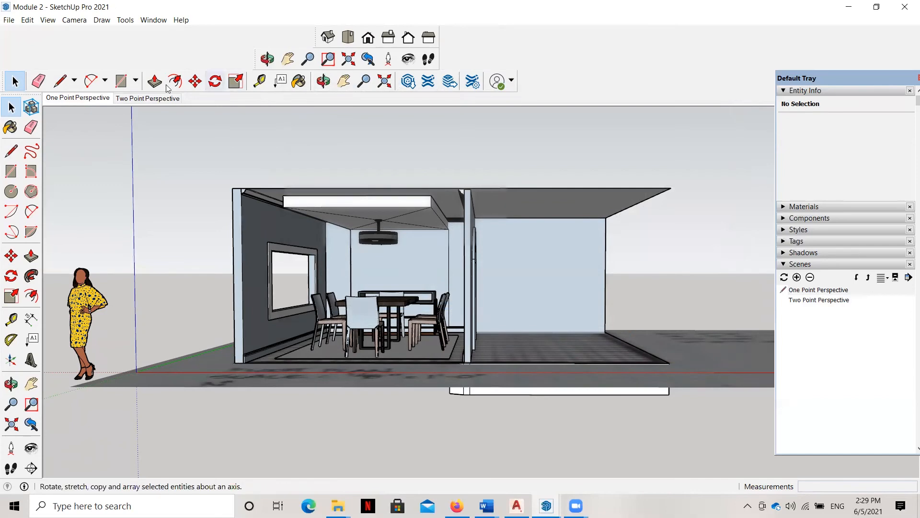
# Export the Two Point Perspective scene as a JPEG named "Sketch Up Two Point Perspective_Module 2" in the Module 2 Media folder
pyautogui.click(155, 101)
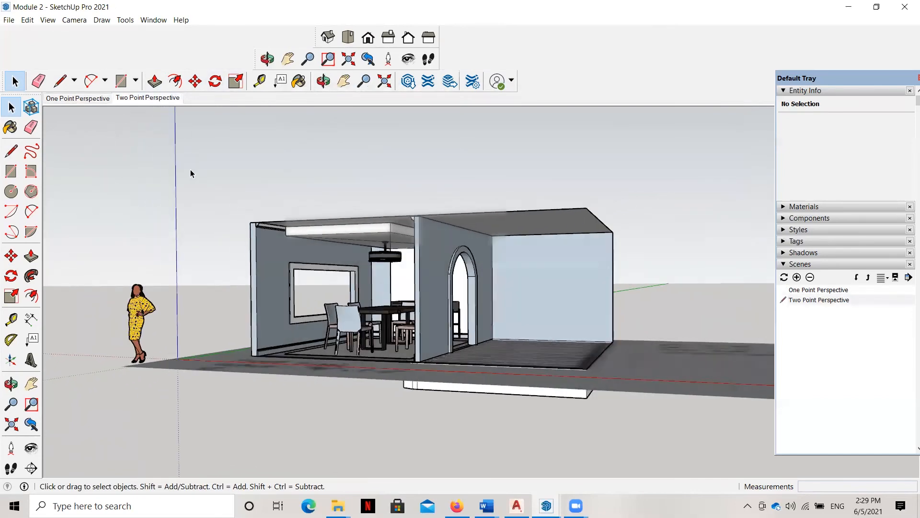
pyautogui.click(8, 20)
pyautogui.moveTo(32, 209)
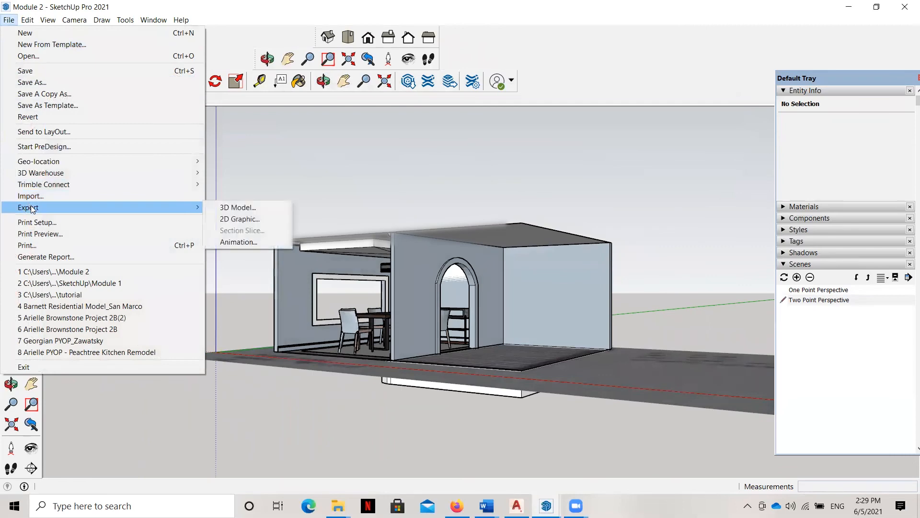
pyautogui.click(239, 219)
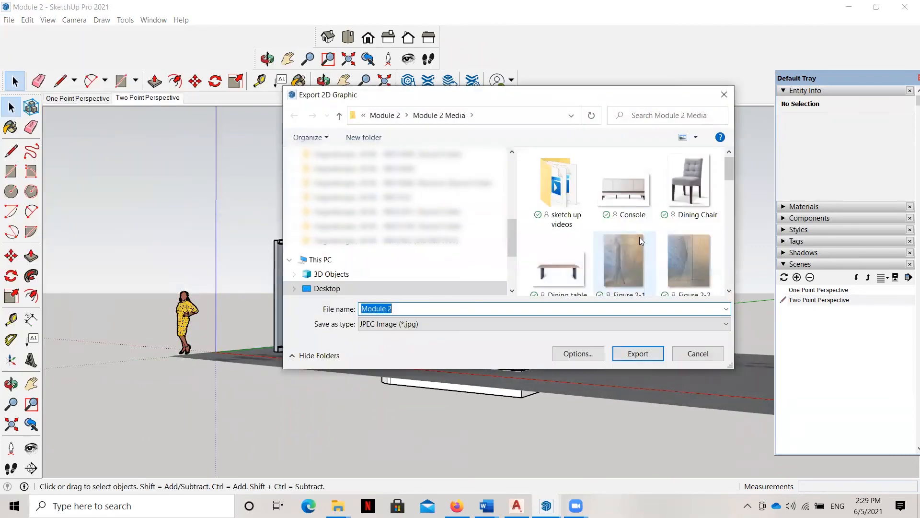
pyautogui.hotkey('ctrl', 'v')
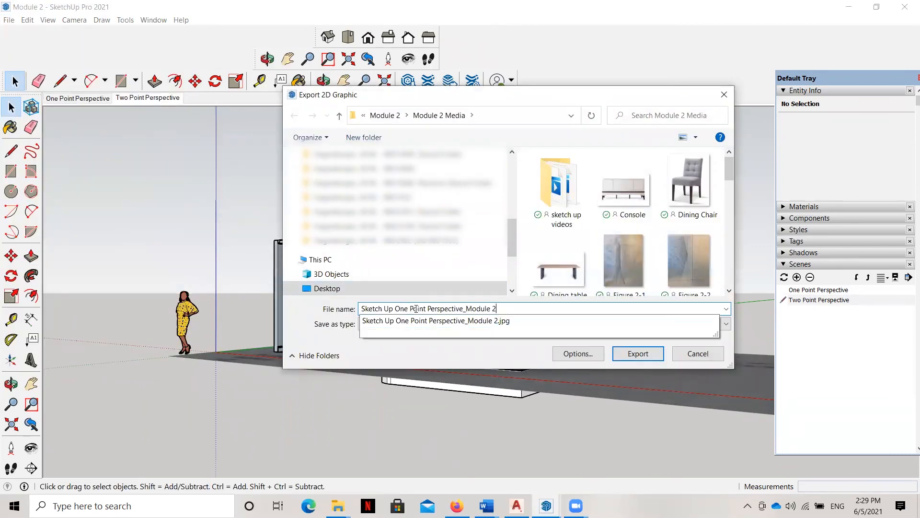
pyautogui.moveTo(402, 308); pyautogui.dragTo(397, 308)
pyautogui.press('capslock')
pyautogui.write('Two')
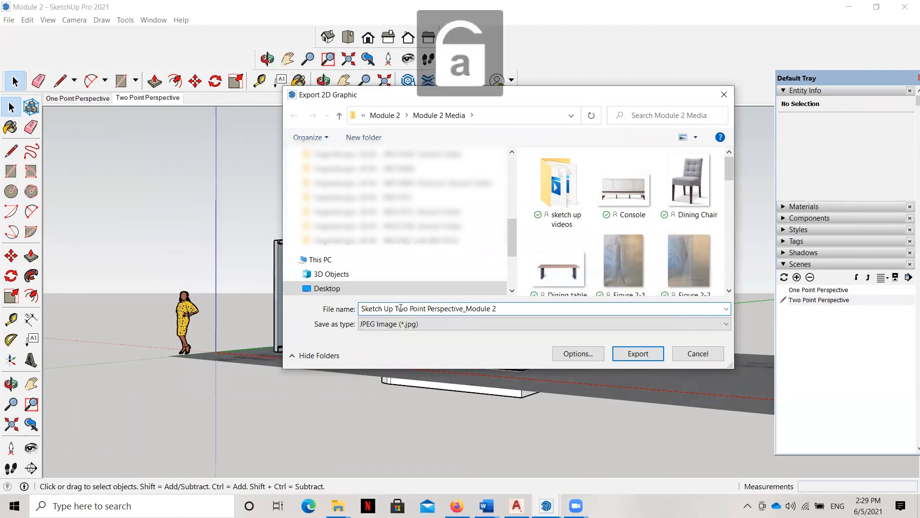
pyautogui.click(620, 356)
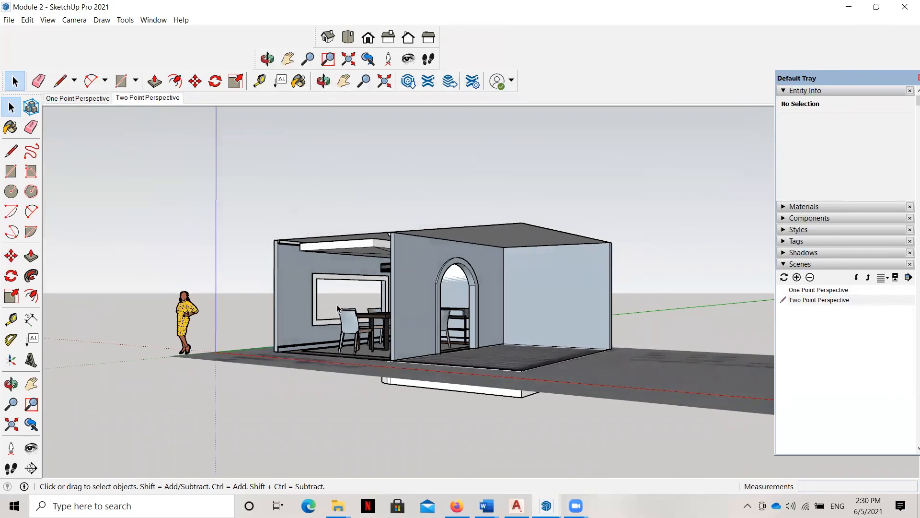
pyautogui.scroll(5, 328, 325)
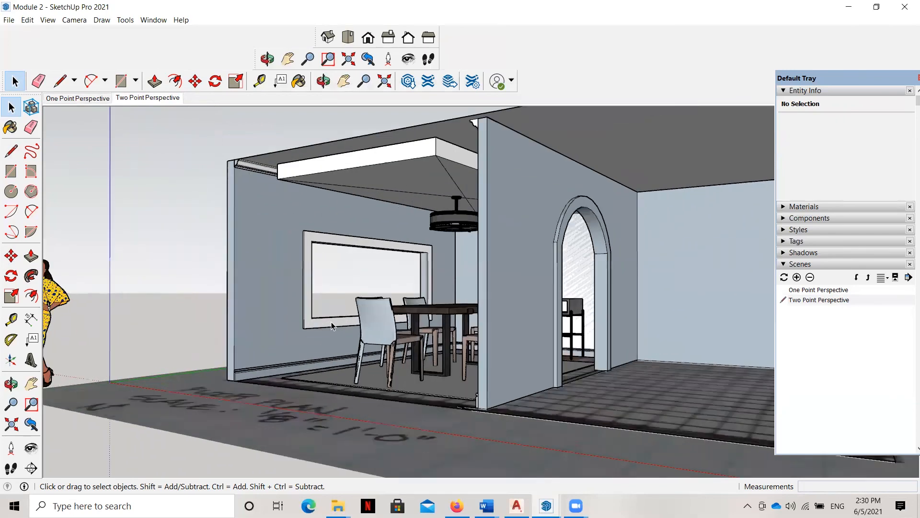